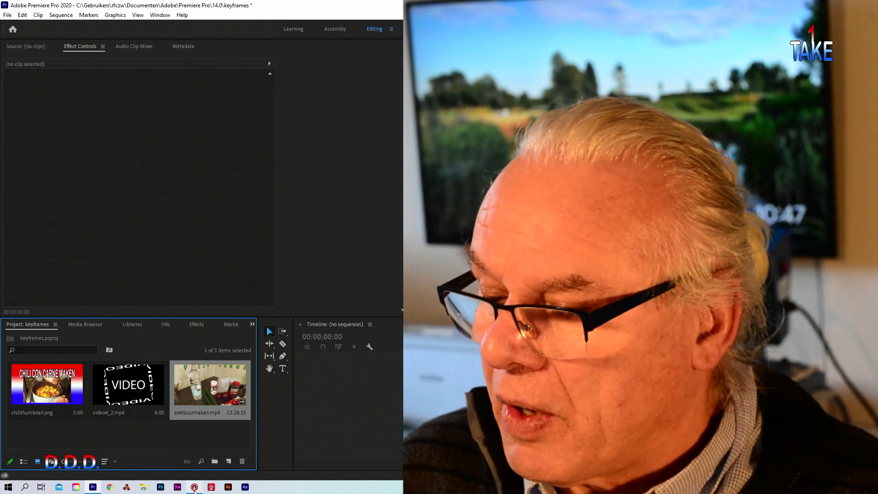
Bring the ATEM Software Control switcher window up beside the 'keyframes' project
click(194, 486)
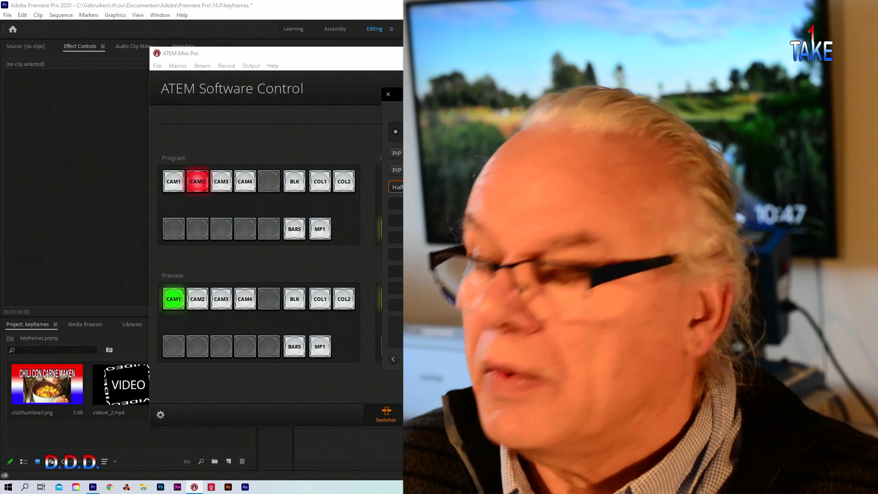
Run the 'PIP R low Large' macro in ATEM, then bring the Premiere 'keyframes' project back to the front
click(492, 171)
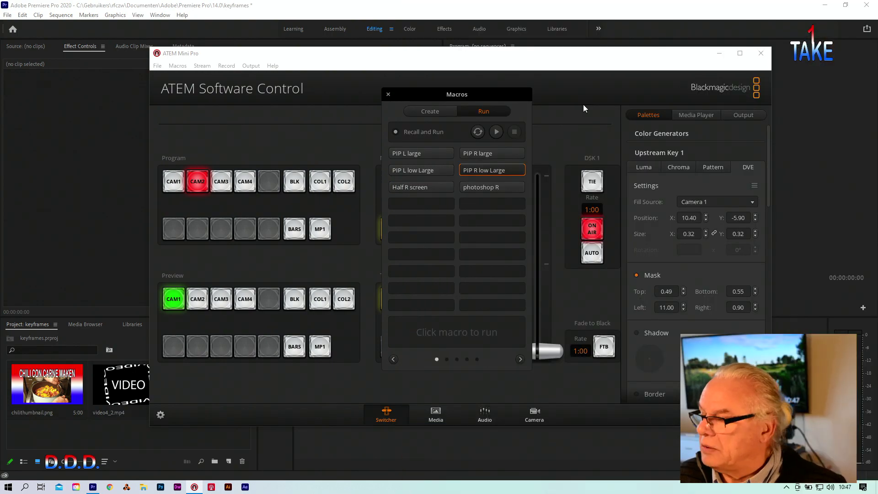
click(69, 161)
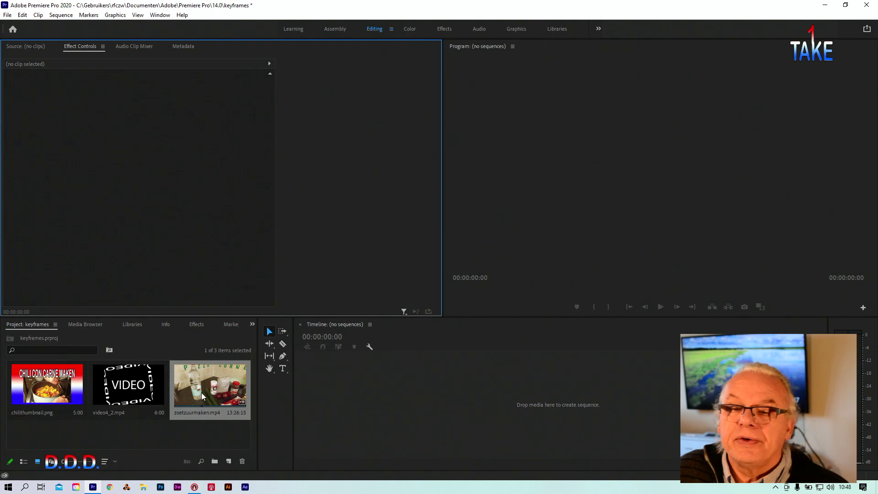
Drop zoetzuurmaken.mp4 onto the empty Timeline to build the 'zoetzuurmaken' sequence
drag(202, 391, 352, 413)
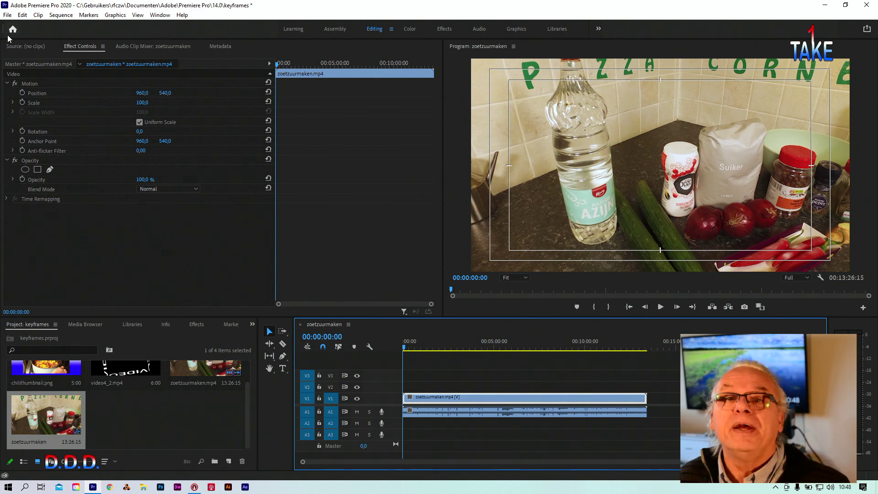
click(61, 14)
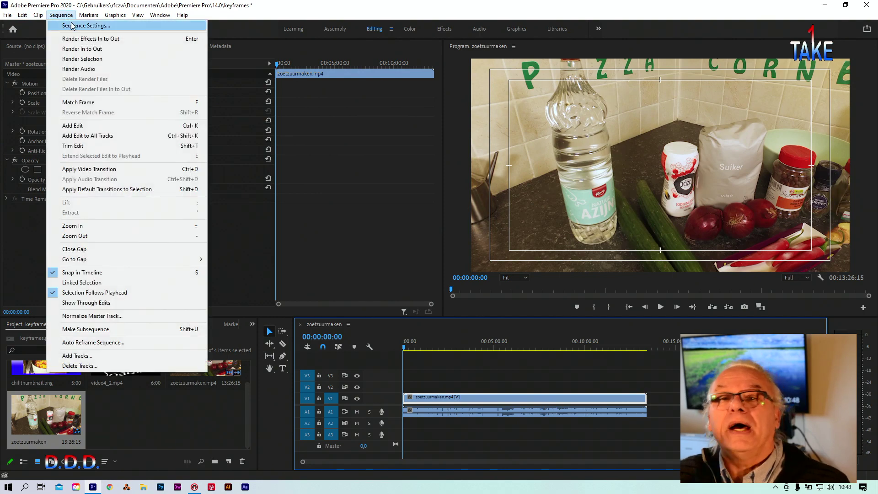
click(72, 26)
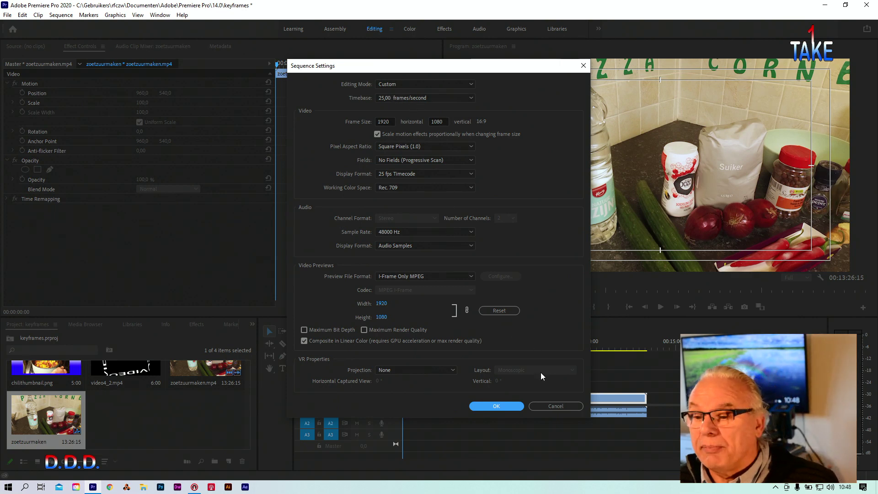
click(552, 407)
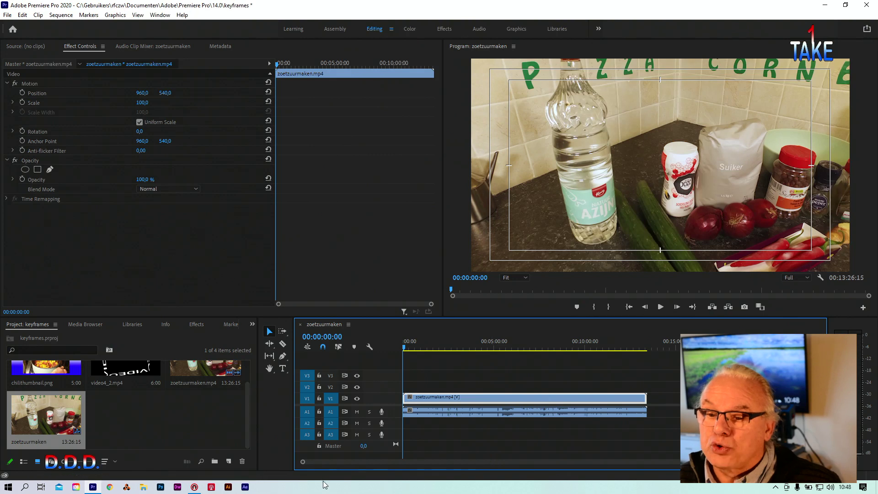
Zoom the timeline in and step the playhead frame by frame from 00:00:00:04 to 00:00:00:16
drag(820, 461, 450, 462)
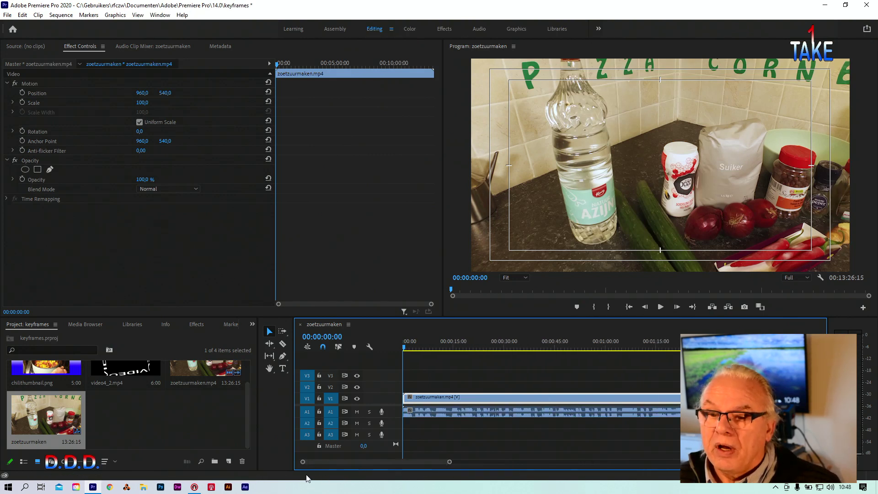
drag(302, 465, 380, 466)
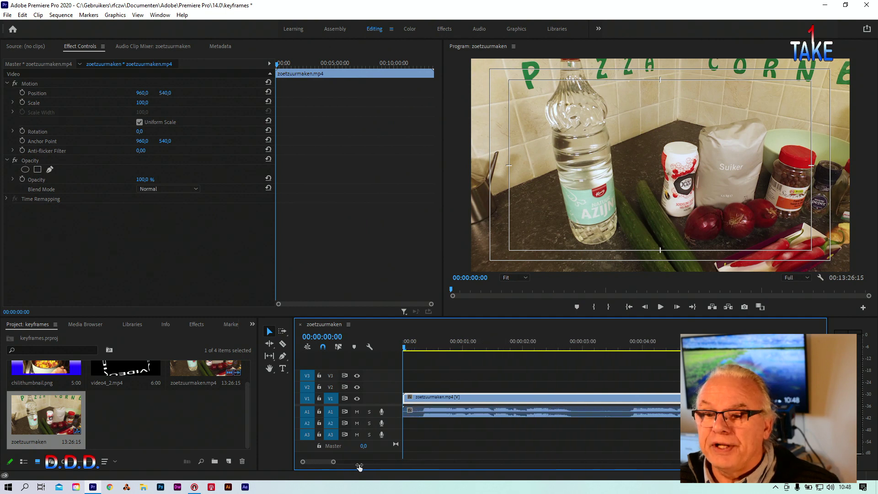
drag(444, 348, 454, 348)
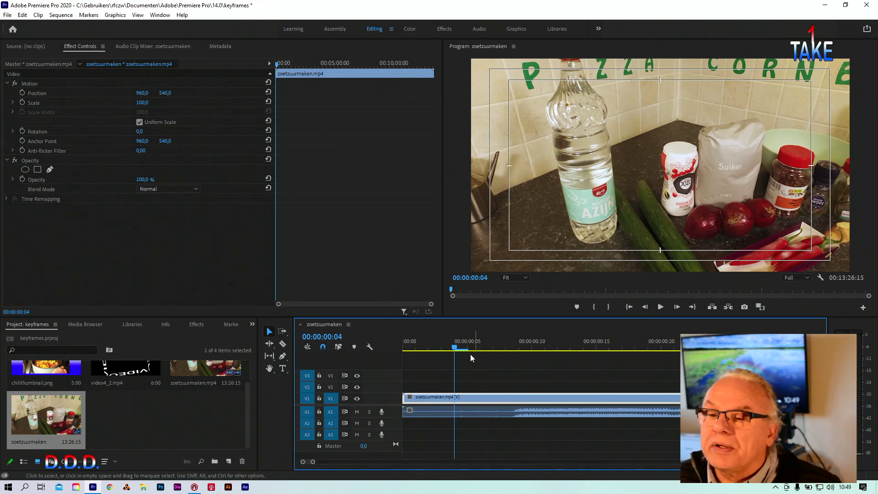
drag(462, 350, 501, 350)
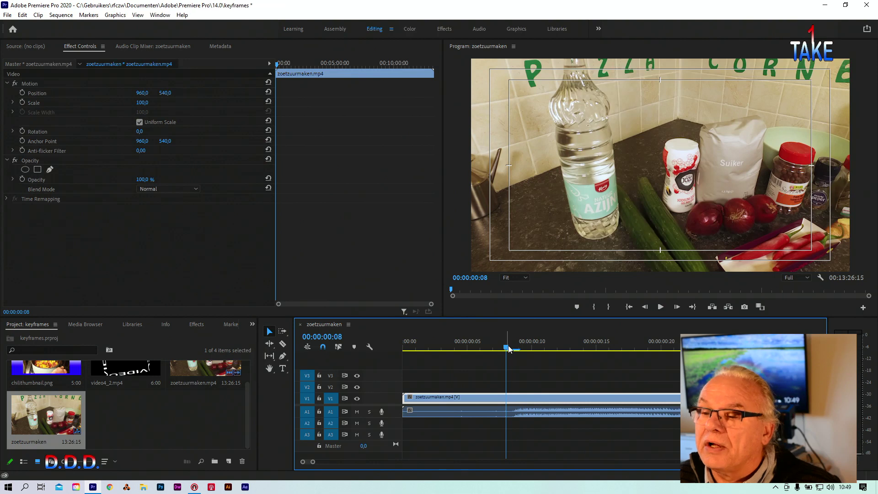
click(518, 349)
key(Right)
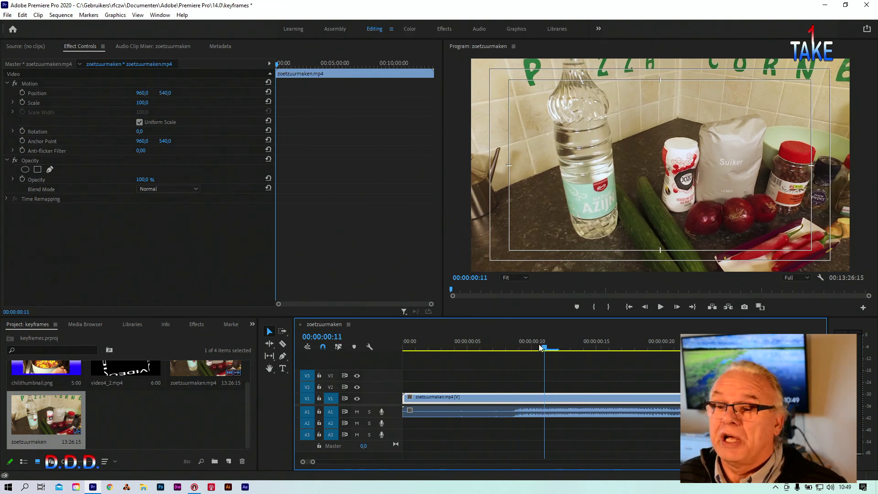
click(545, 349)
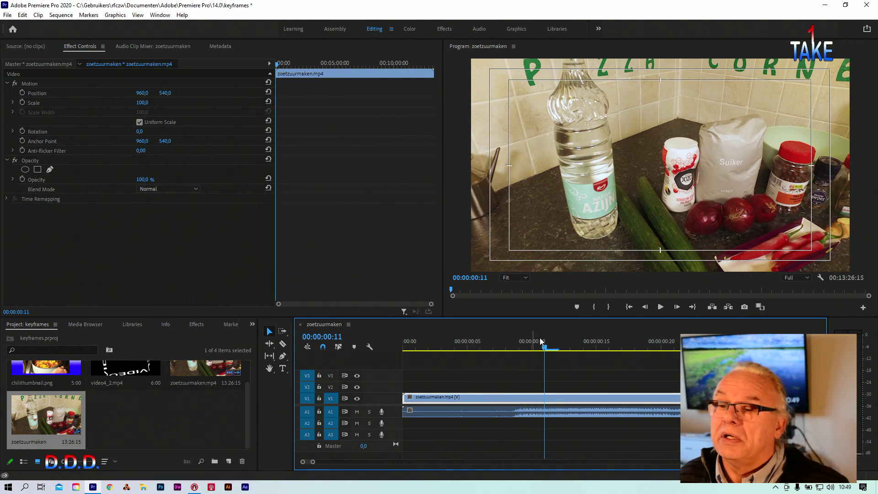
click(558, 351)
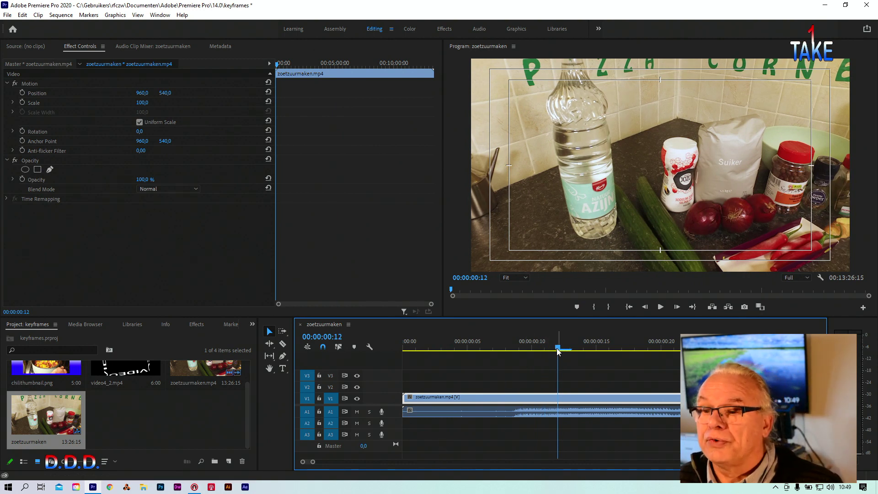
drag(559, 351, 579, 352)
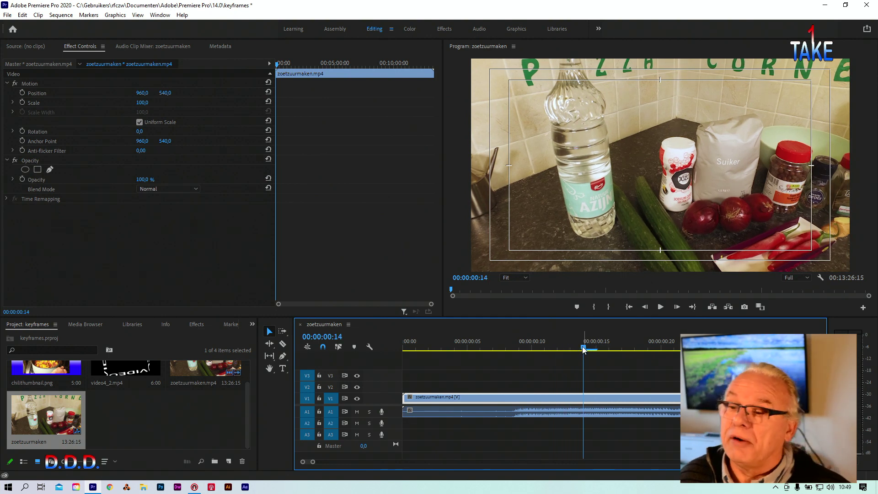
click(595, 350)
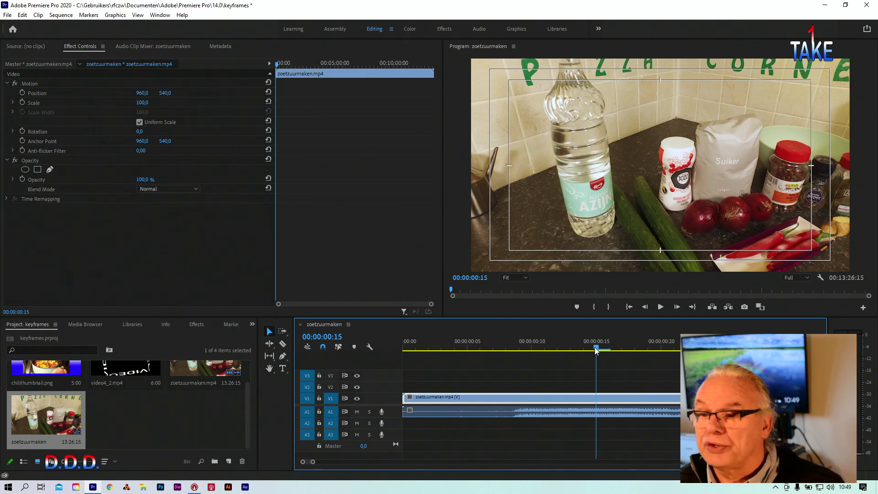
drag(596, 351, 604, 350)
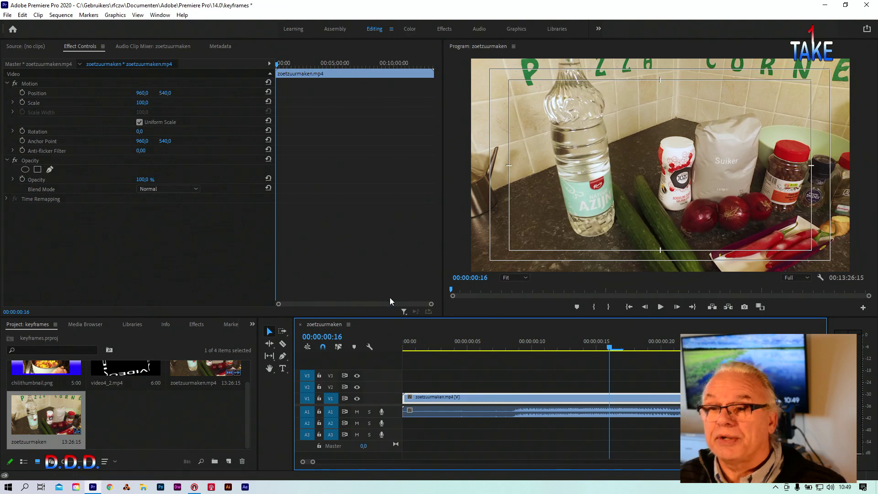
click(89, 46)
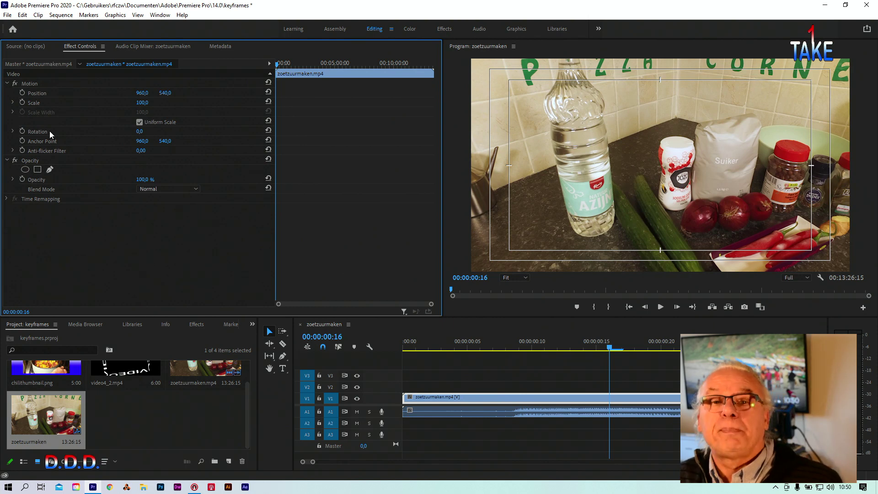
Drop chilithumbnail.png onto track V2 at 00:00:00:04 and select the clip
click(53, 372)
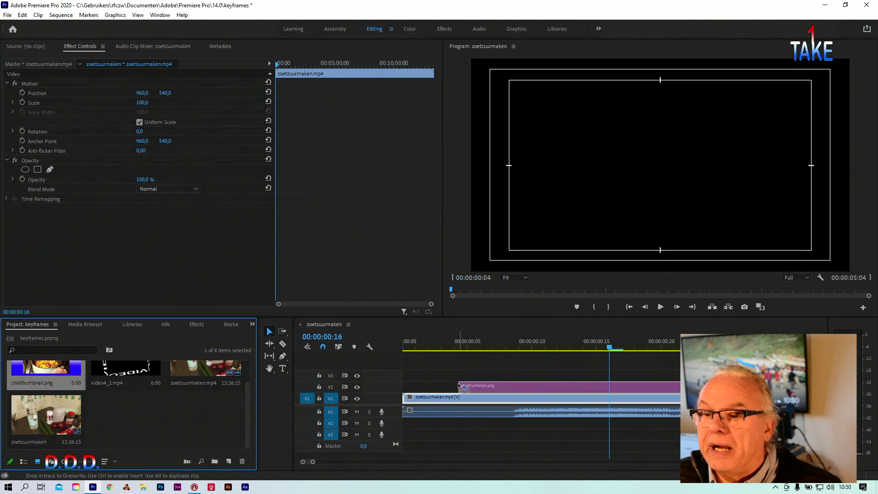
drag(483, 278, 492, 360)
click(497, 343)
click(506, 385)
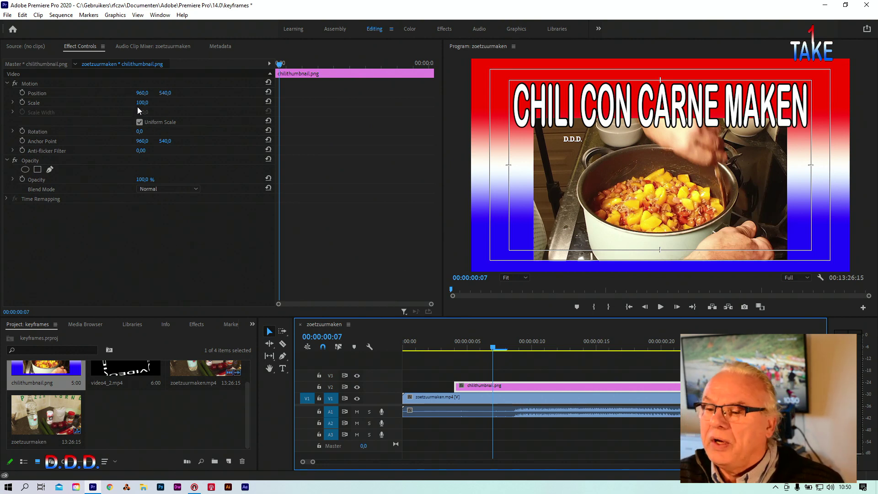
At the clip start, scale the chili thumbnail to about 20% and preview it over the video
click(454, 344)
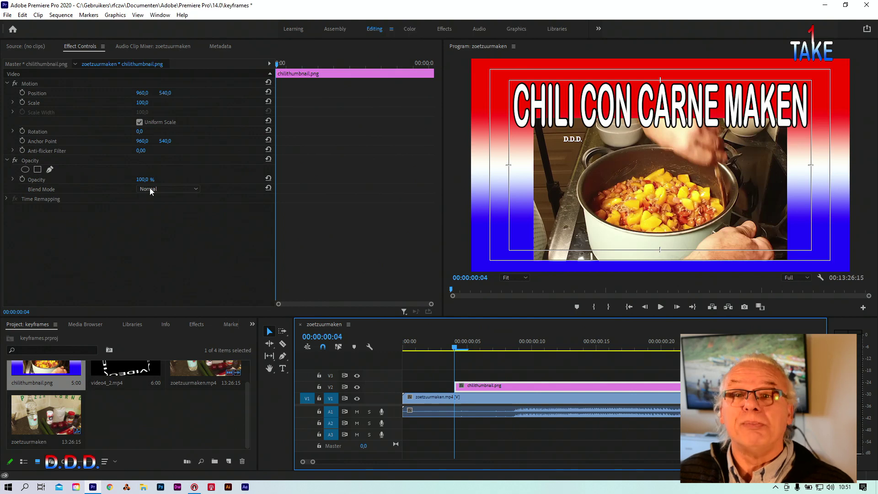
drag(142, 105, 103, 105)
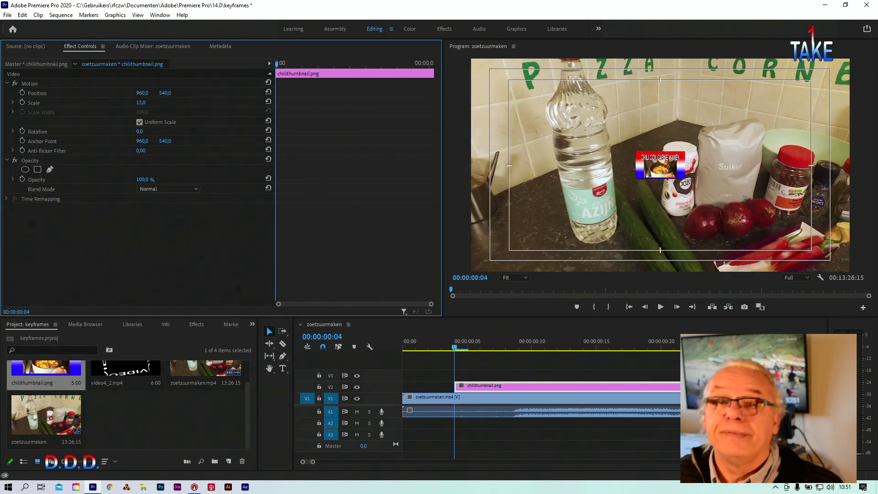
drag(141, 102, 148, 103)
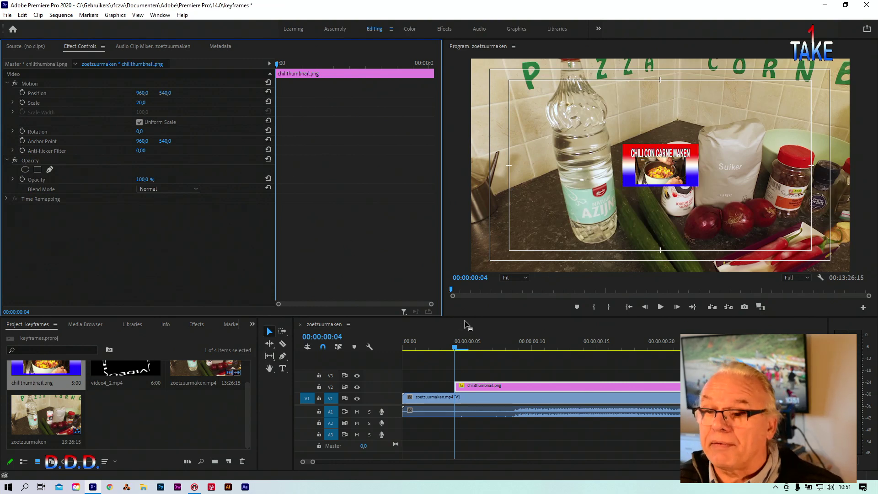
mouse_move(455, 350)
mouse_down()
mouse_move(507, 350)
mouse_move(455, 350)
mouse_up()
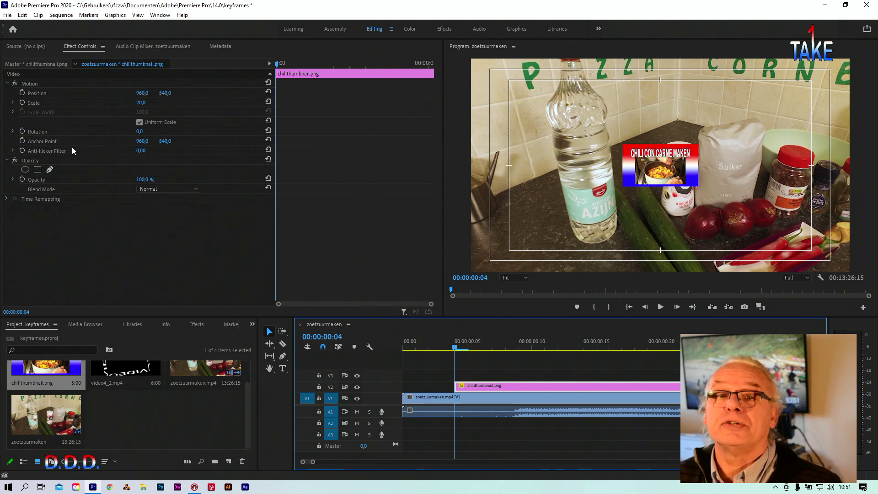
Enable Scale keyframing and shift the 20% Scale keyframe to 00:00:01:00
click(22, 103)
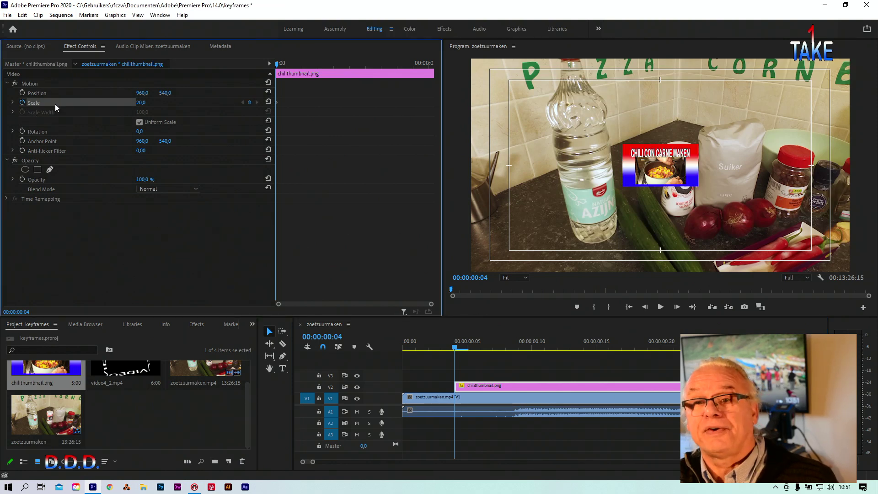
click(270, 216)
drag(275, 216, 227, 210)
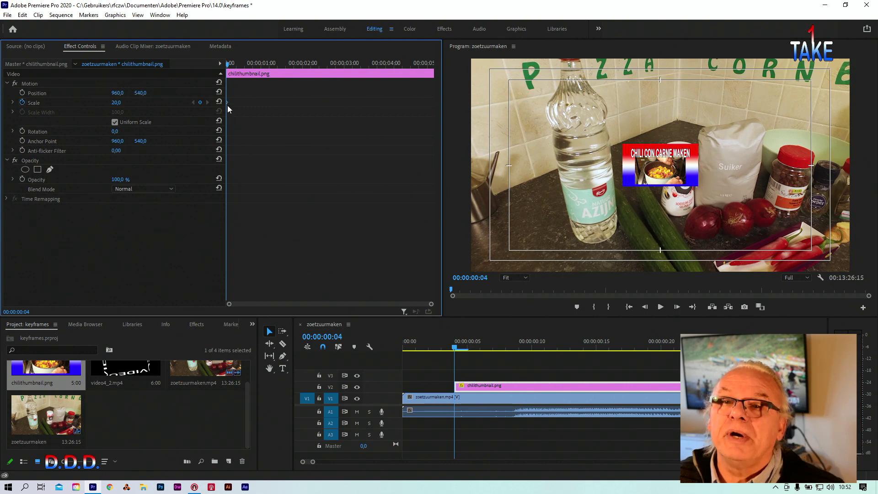
drag(227, 105, 262, 109)
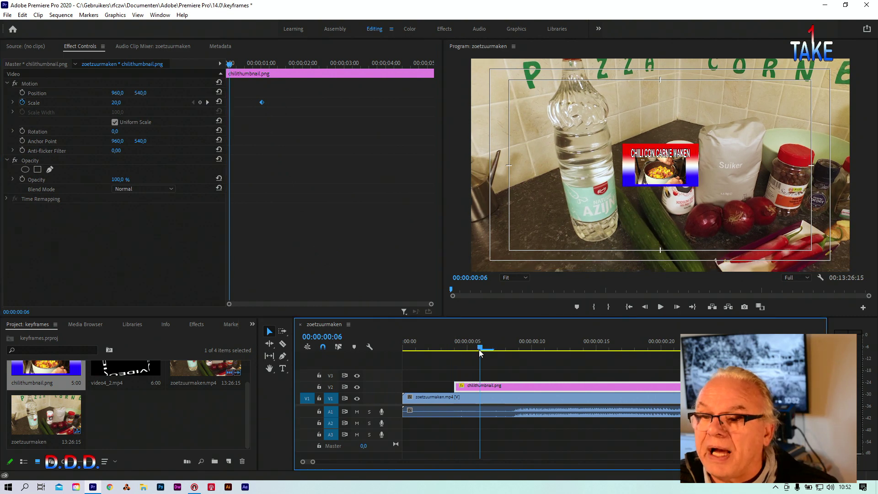
drag(454, 349, 470, 348)
drag(229, 67, 261, 79)
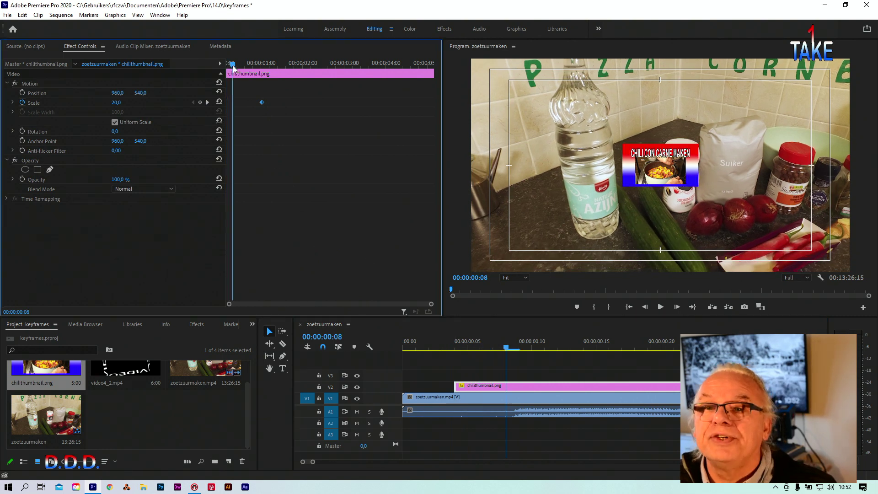
click(261, 64)
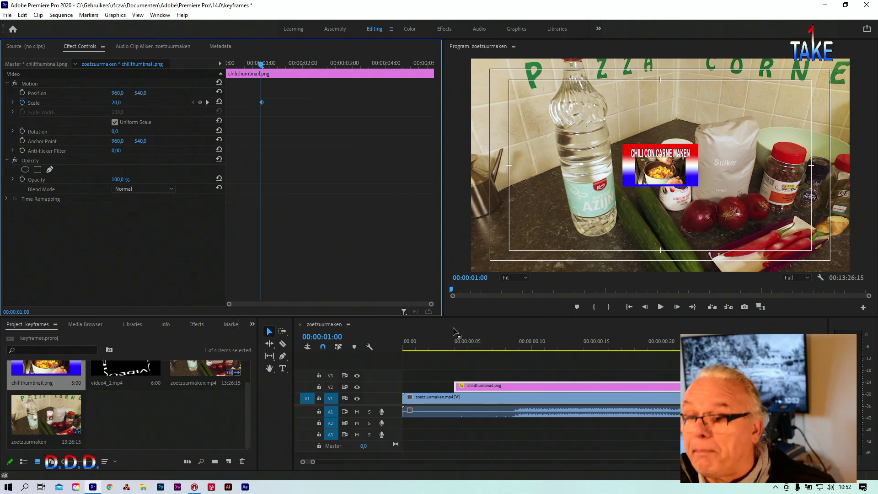
Preview the thumbnail from 00:00:00:06, zoom the timeline out, and park at 00:00:01:11
click(480, 348)
drag(481, 348, 633, 328)
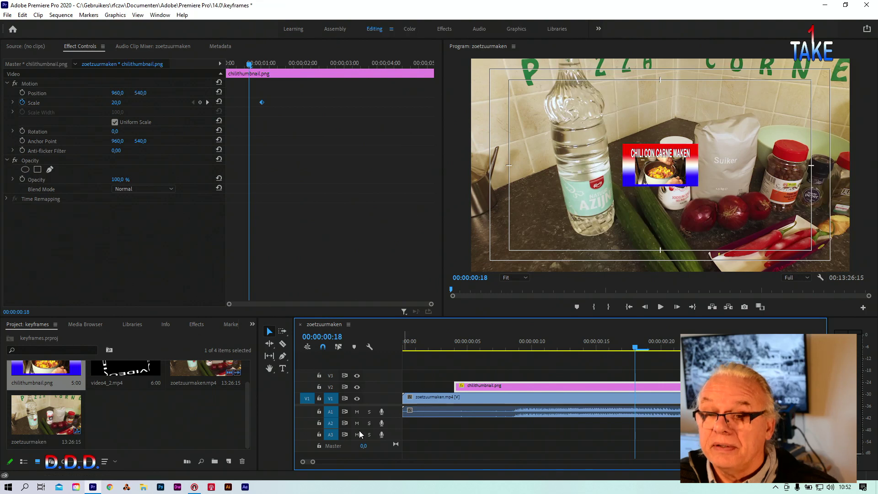
drag(313, 463, 435, 462)
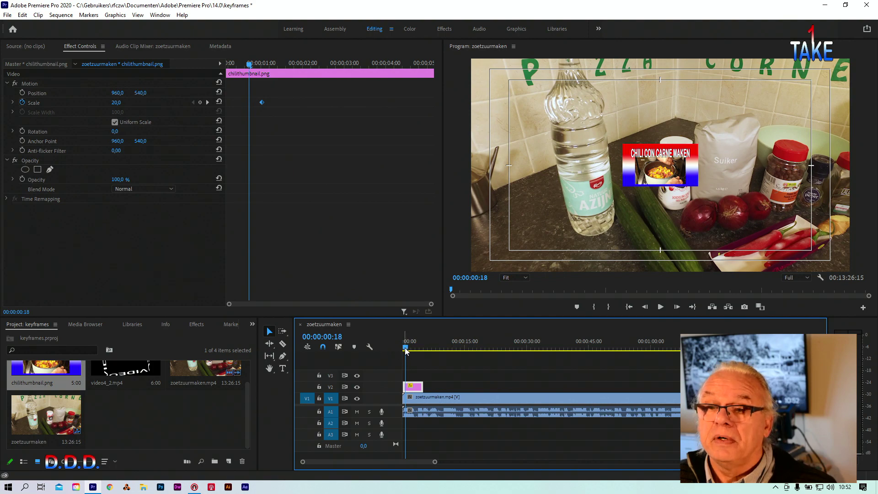
drag(405, 350, 409, 352)
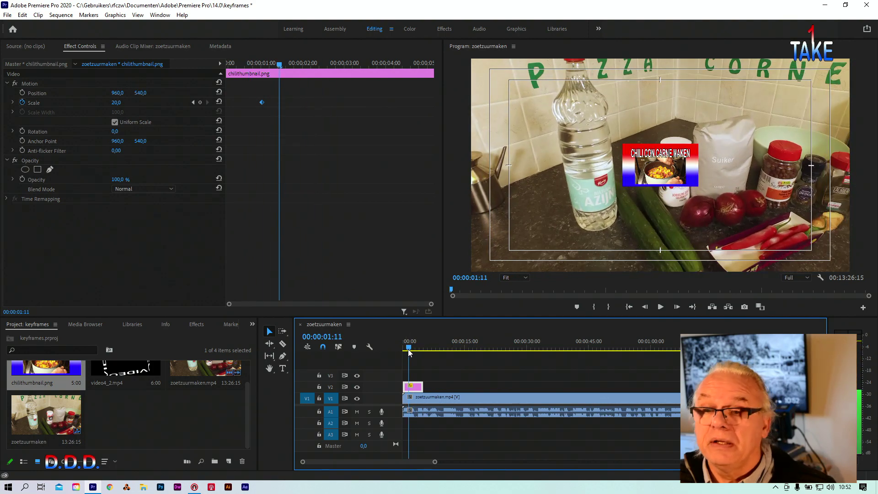
Enter Scale 60 at 00:00:01:11 to add the second Scale keyframe
click(116, 103)
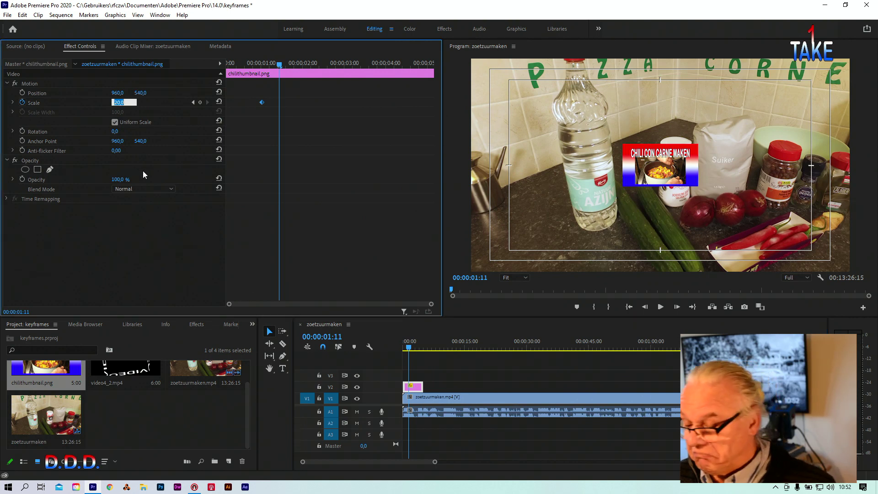
text(60)
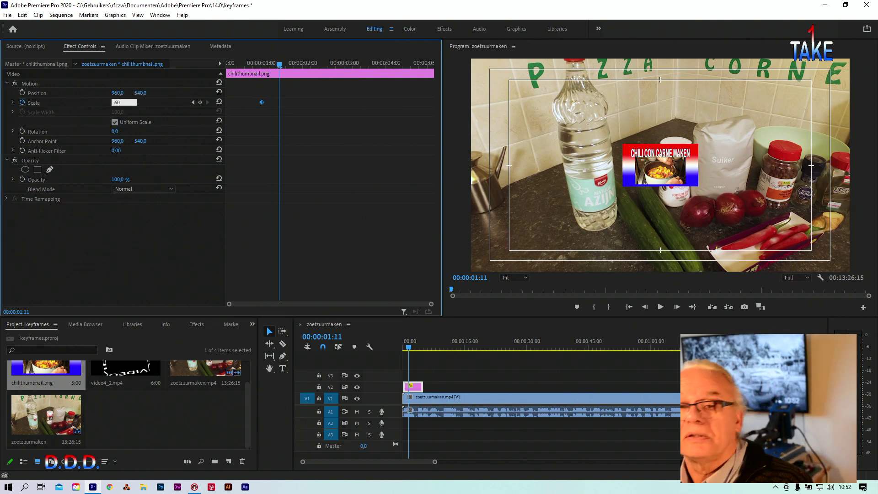
key(Return)
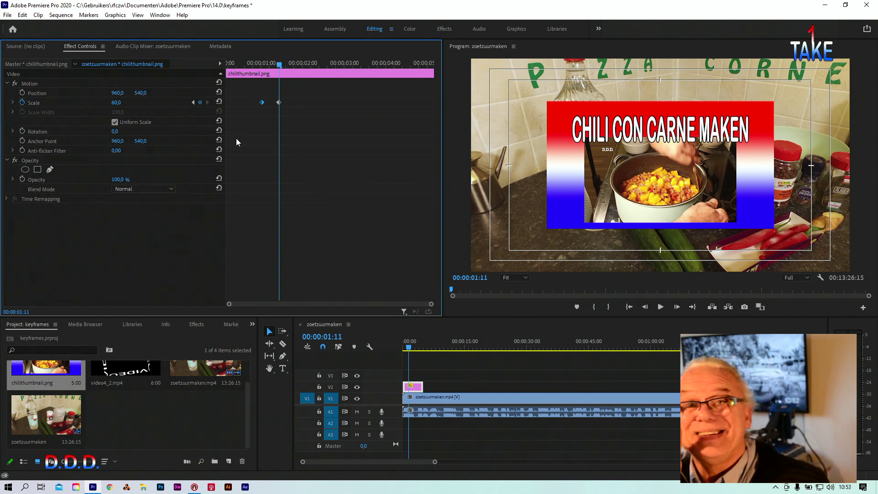
Play back the scale animation several times from just before the growth
click(255, 63)
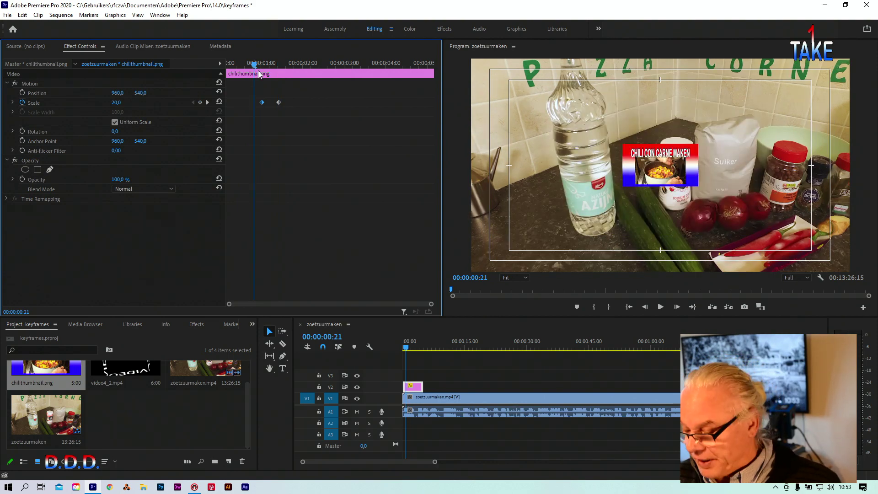
key(space)
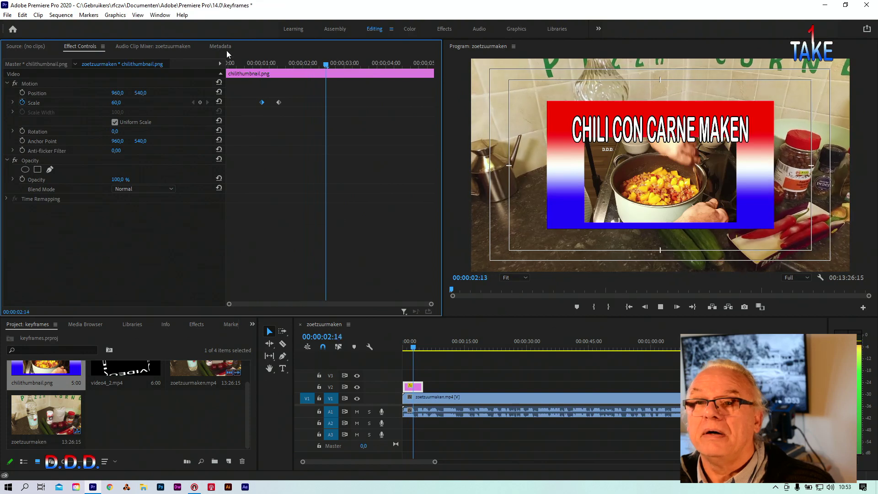
click(245, 62)
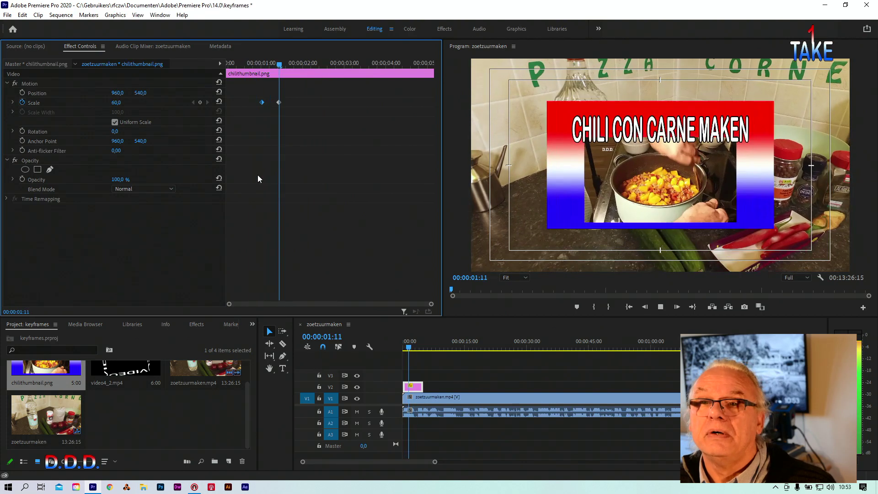
key(space)
click(256, 64)
key(space)
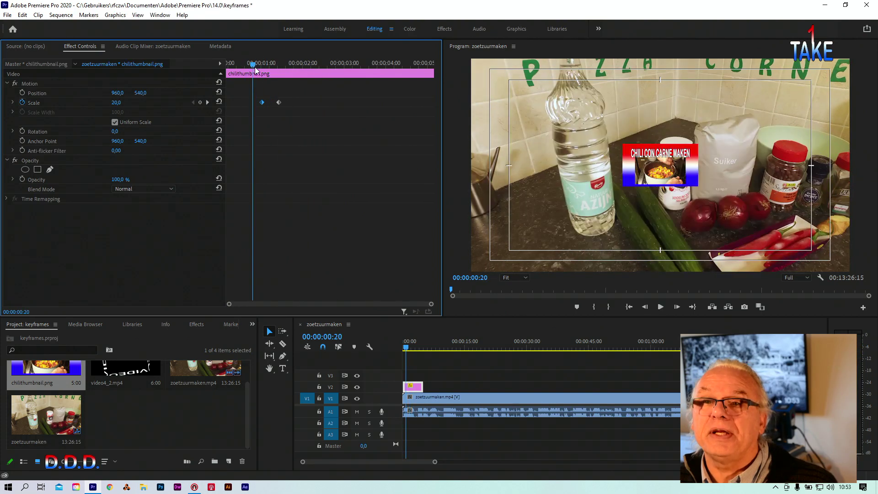
key(space)
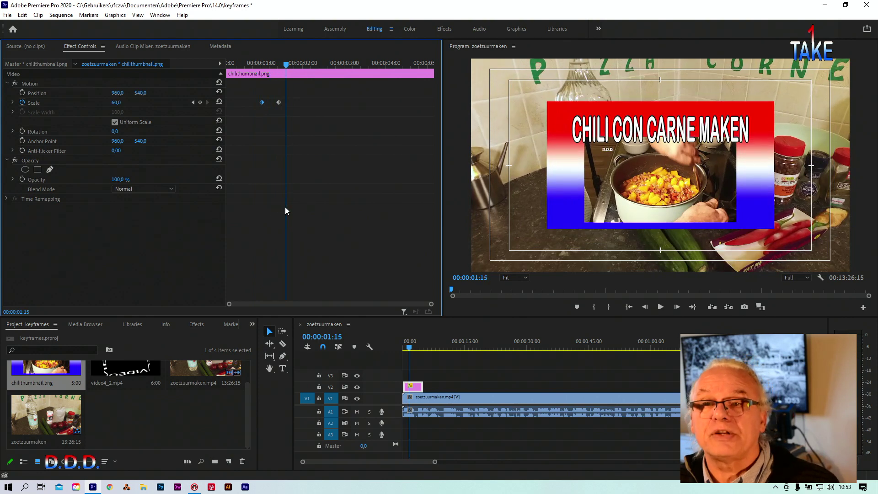
Scrub around 00:00:01:00 to check where the thumbnail starts growing and reaches 60%
click(258, 63)
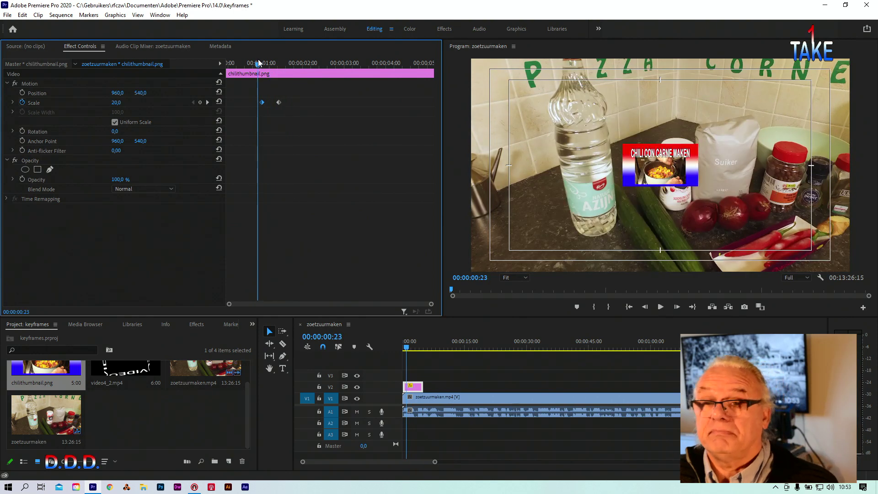
click(252, 63)
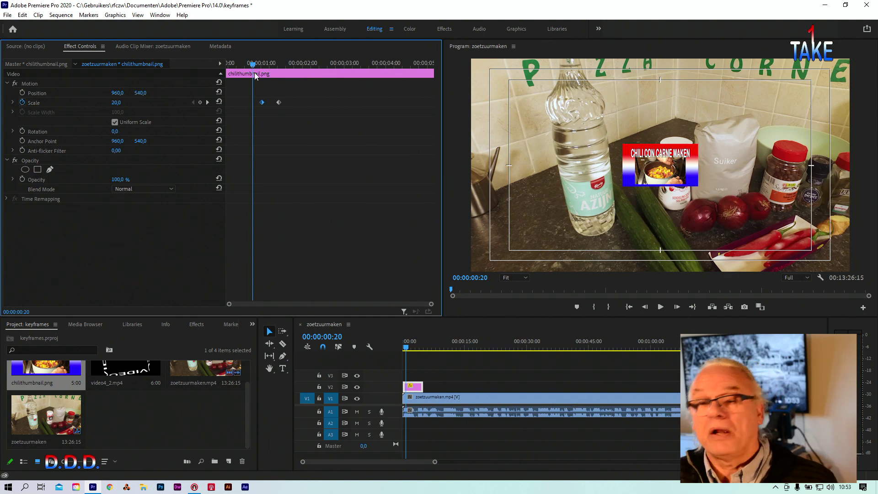
drag(251, 63, 262, 73)
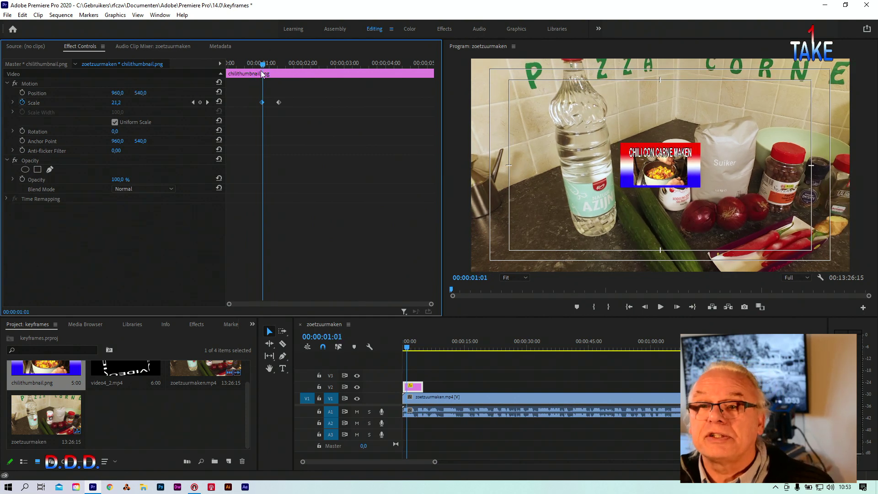
drag(277, 75, 279, 75)
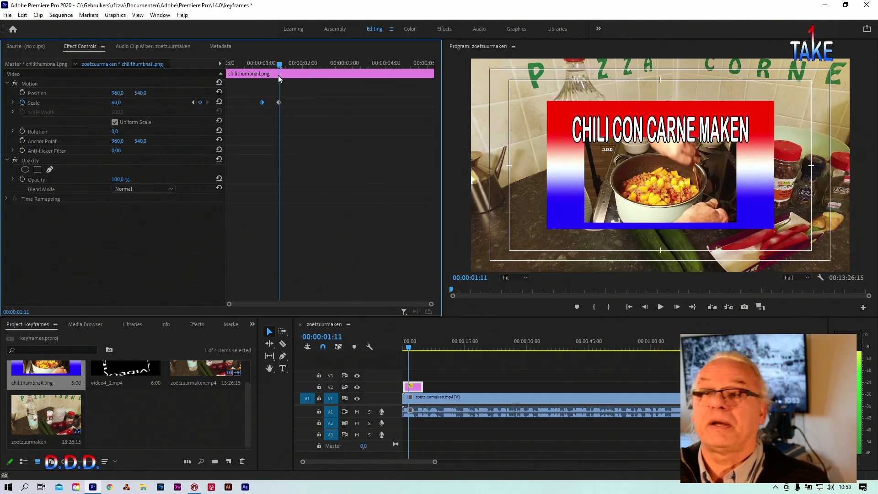
drag(278, 75, 283, 75)
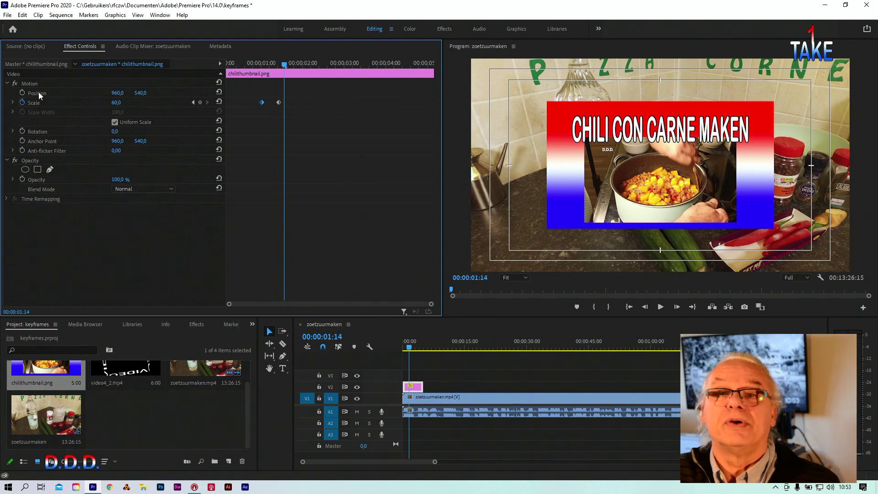
drag(285, 70, 262, 69)
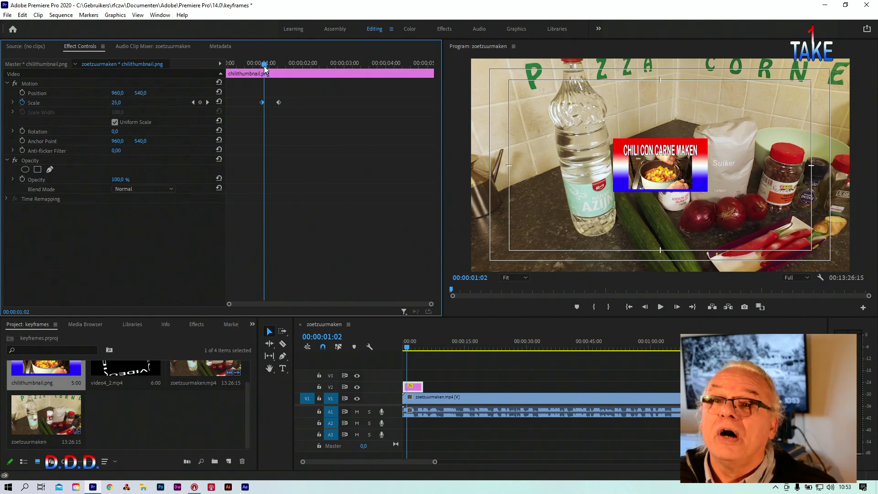
drag(263, 68, 262, 68)
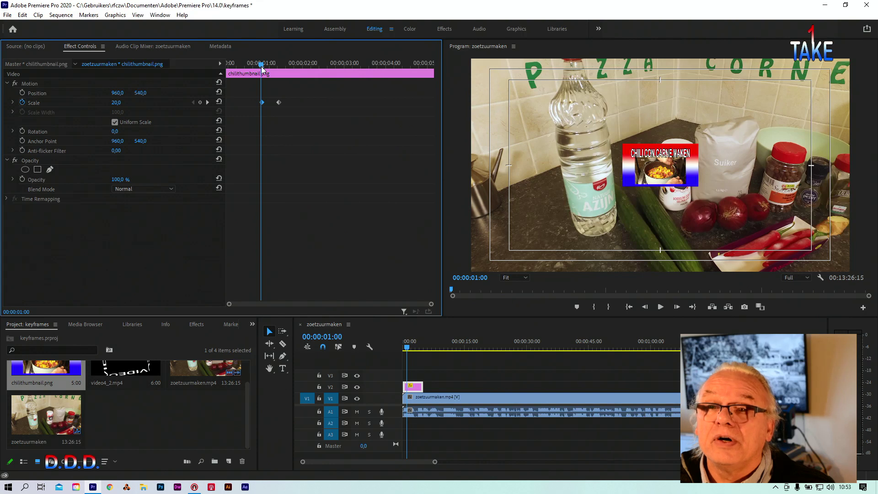
key(Right)
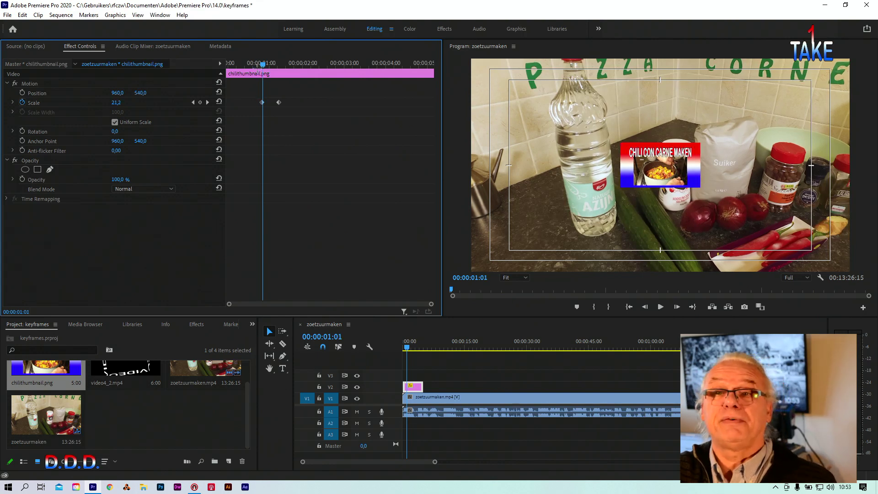
drag(261, 66, 251, 67)
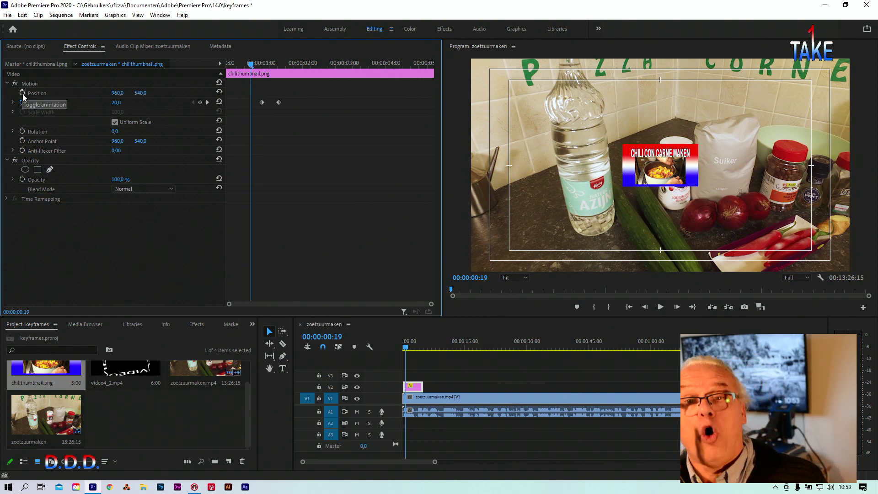
Drag the chili thumbnail to Position 426.7, 231.8 in the upper left and scrub to check
click(51, 86)
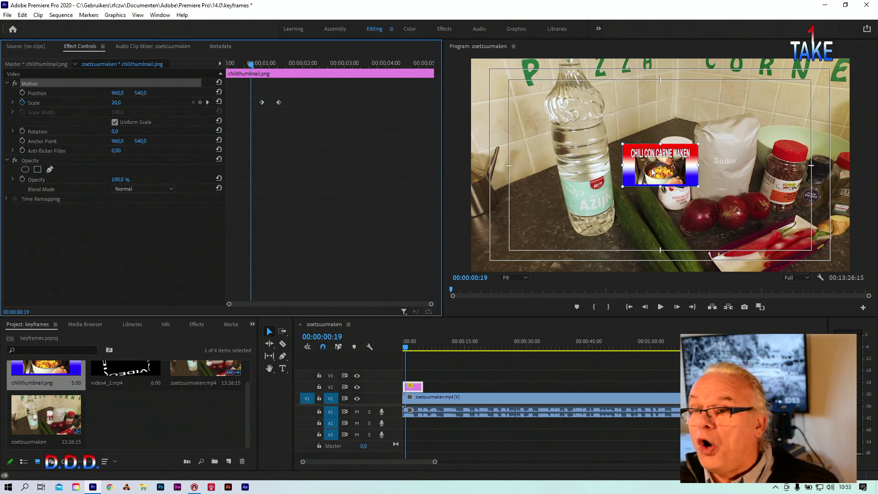
drag(650, 170, 547, 111)
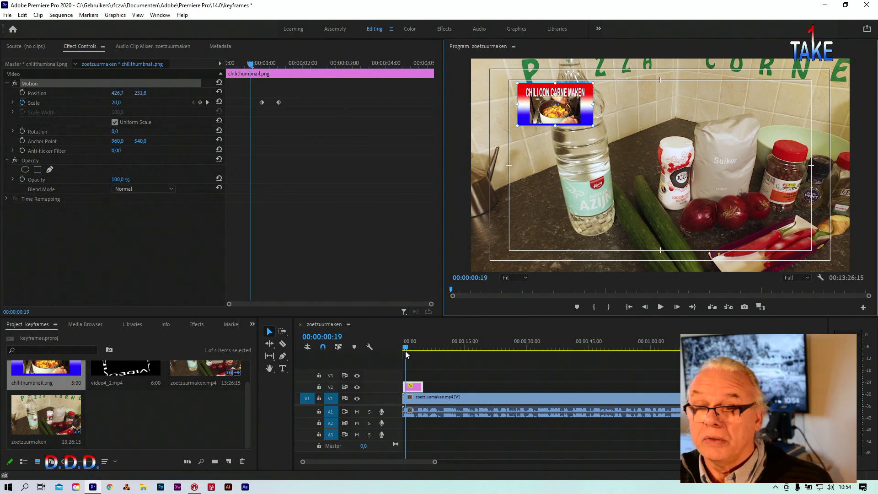
click(429, 359)
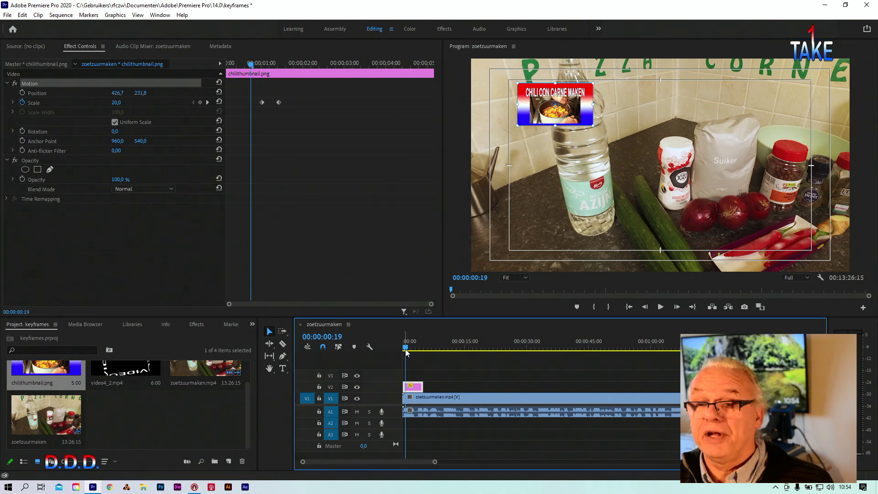
mouse_move(405, 349)
mouse_down()
mouse_move(501, 350)
mouse_move(402, 345)
mouse_up()
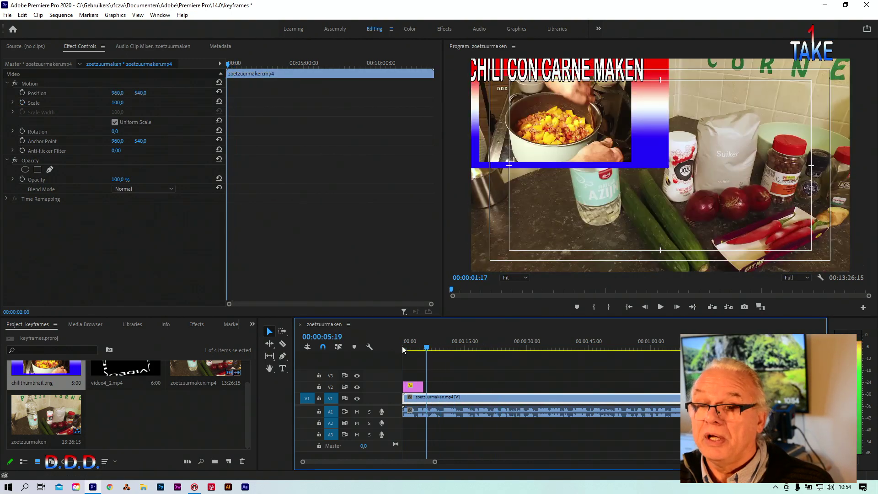
Stretch the chili thumbnail clip on V2 and scrub the sequence to preview the overlay
drag(428, 386, 663, 386)
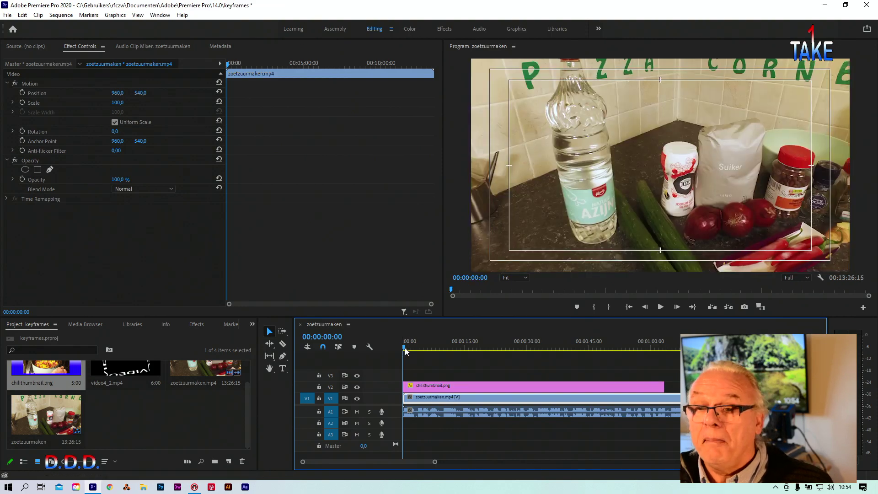
mouse_move(404, 352)
mouse_down()
mouse_move(438, 342)
mouse_move(395, 344)
mouse_up()
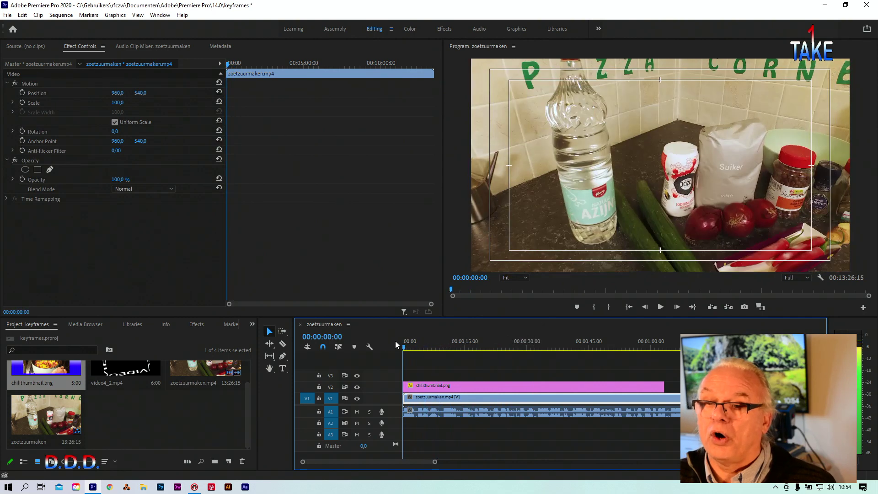
click(430, 349)
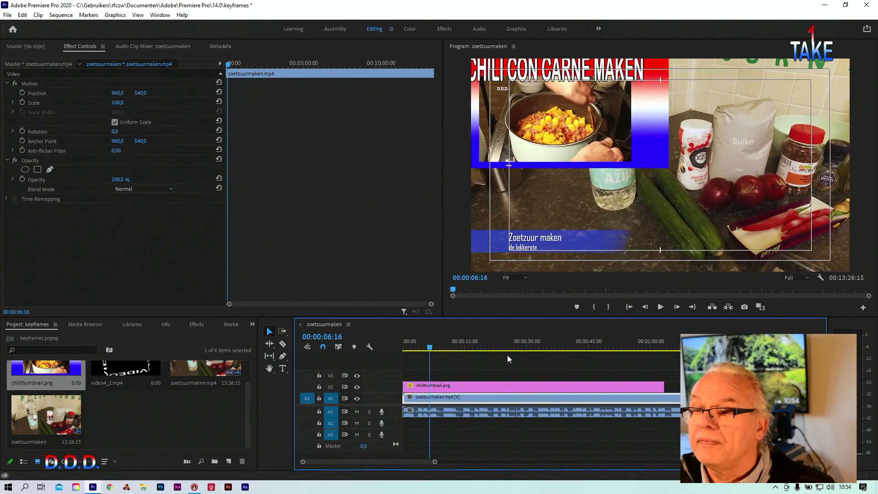
drag(434, 462, 529, 461)
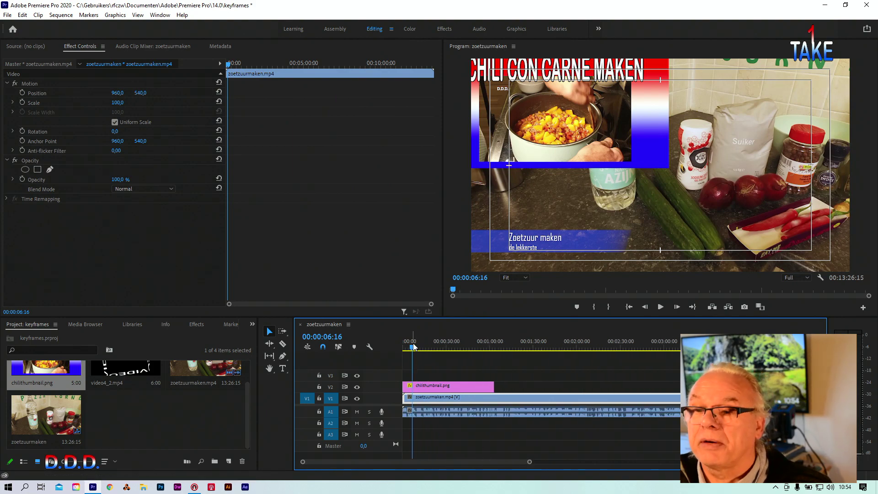
mouse_move(414, 349)
mouse_down()
mouse_move(531, 350)
mouse_move(363, 352)
mouse_up()
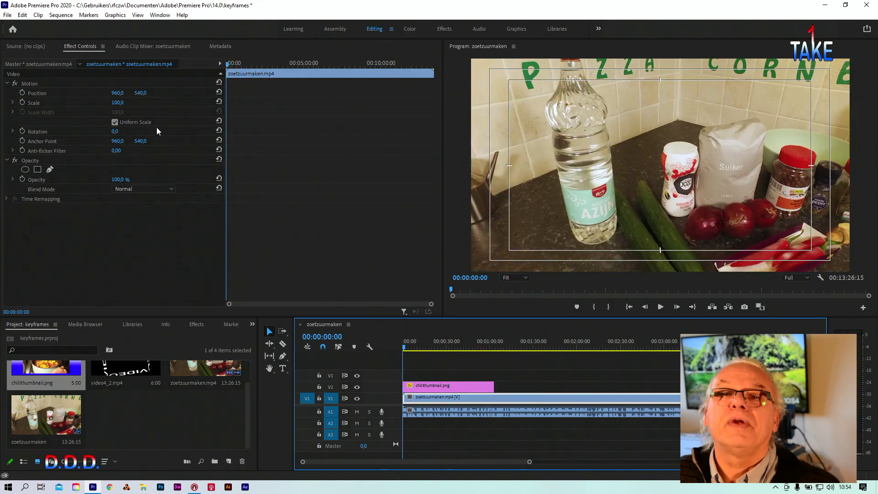
click(108, 103)
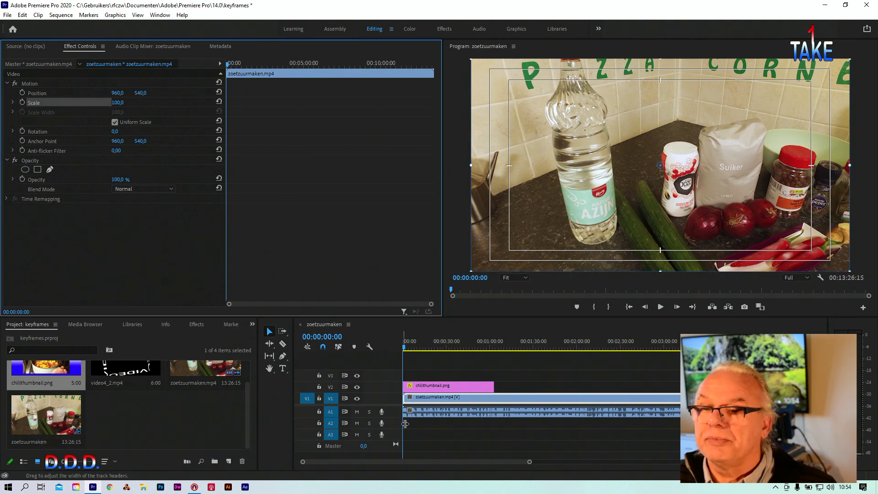
click(397, 464)
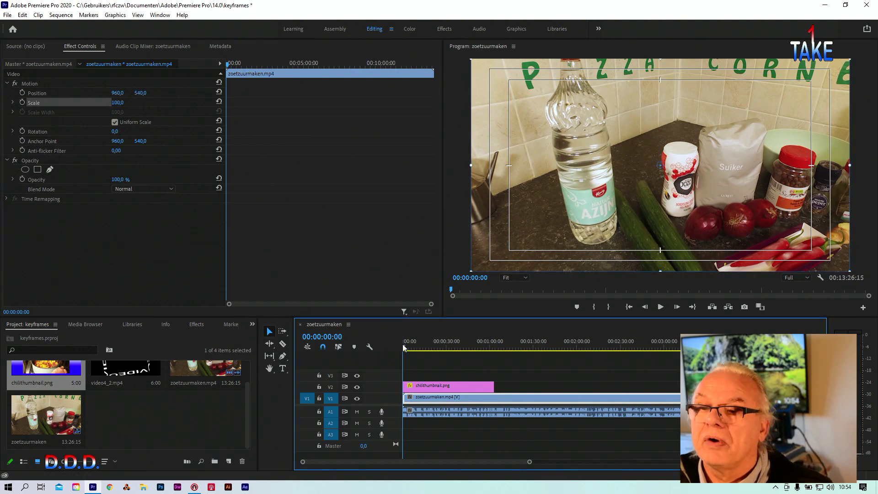
click(452, 344)
mouse_move(477, 342)
mouse_down()
mouse_move(387, 340)
mouse_move(473, 336)
mouse_up()
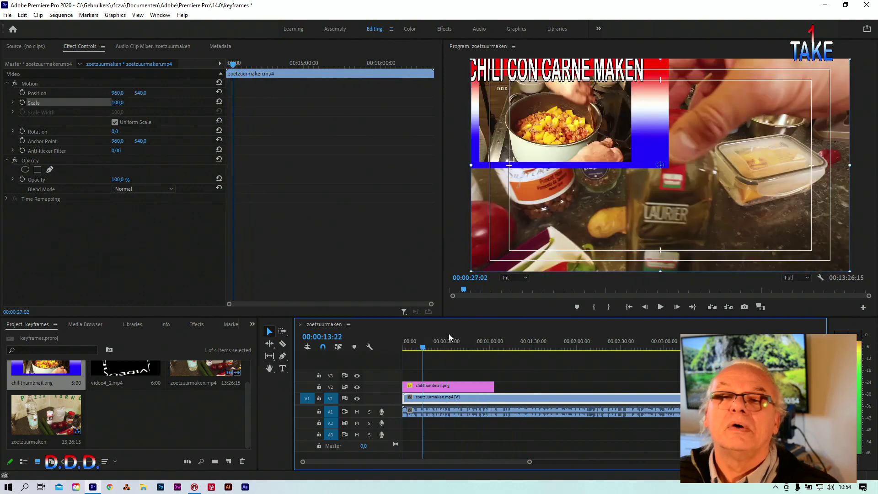
Undo that stretch, lengthen the thumbnail clip on V2 again, and return to the sequence start
key(ctrl+z)
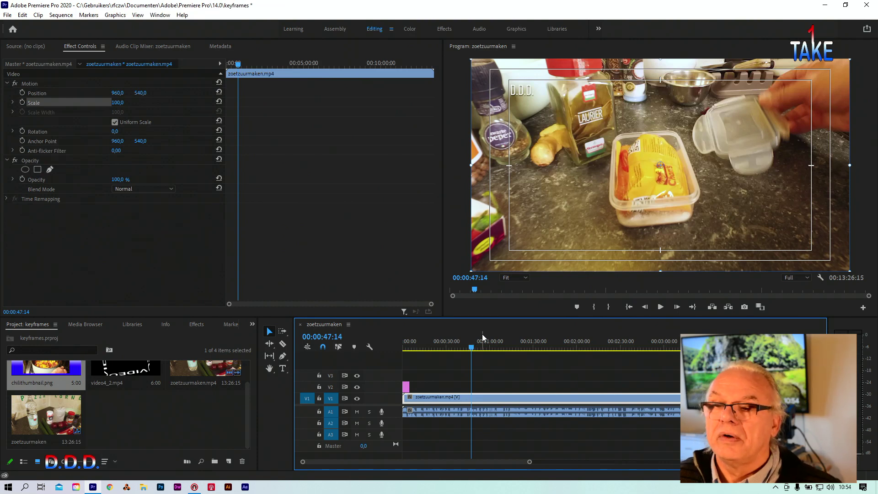
click(406, 387)
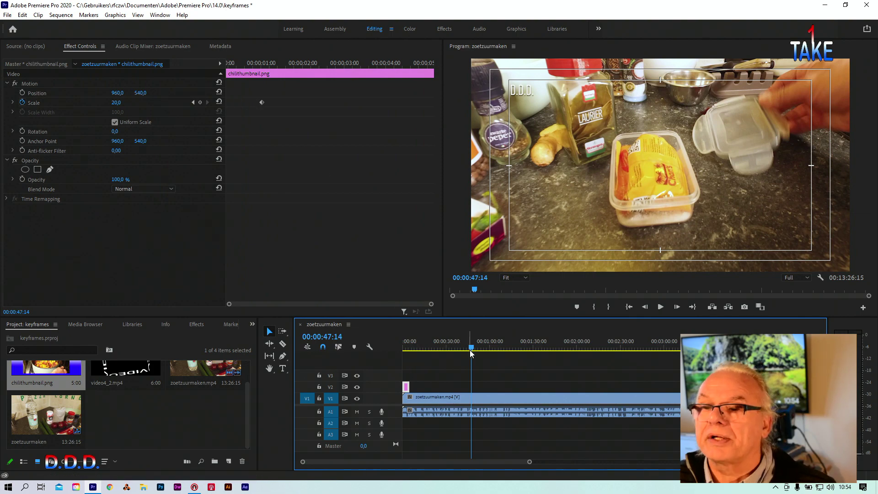
drag(473, 350, 409, 358)
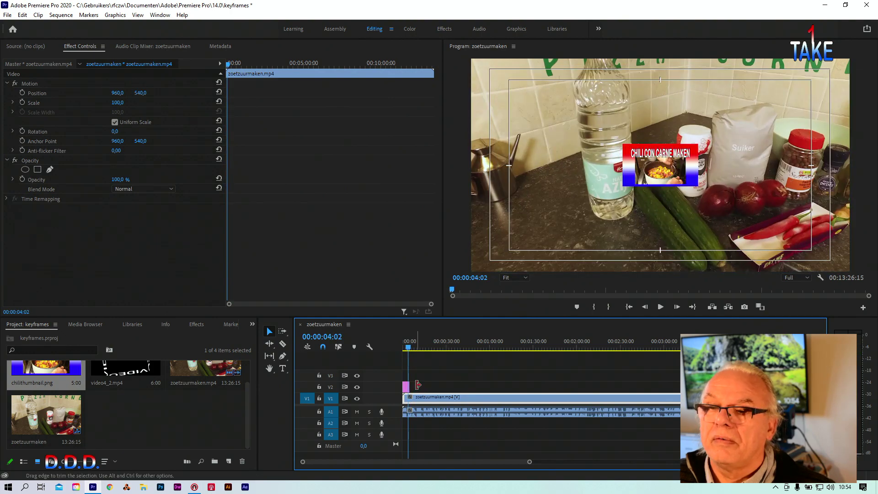
drag(410, 386, 482, 385)
key(Home)
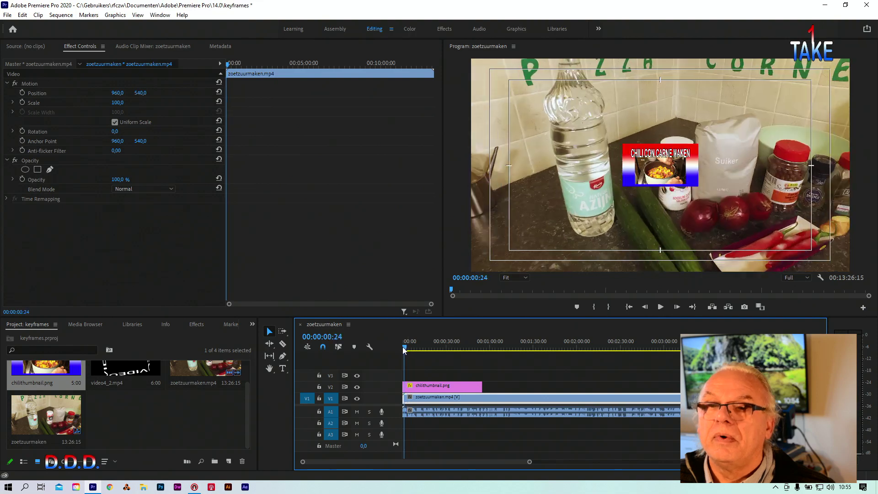
Select the chili thumbnail clip and raise its Scale to 40 at this point in time
drag(405, 350, 435, 352)
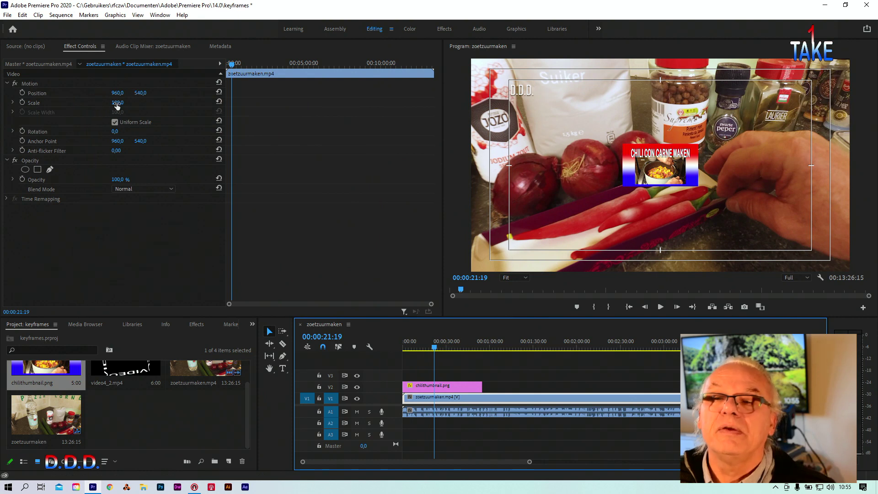
click(421, 387)
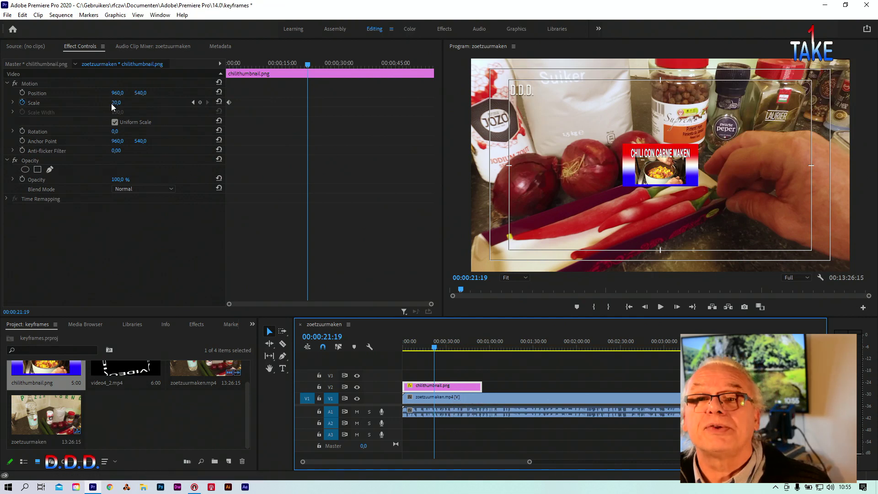
drag(112, 102, 121, 102)
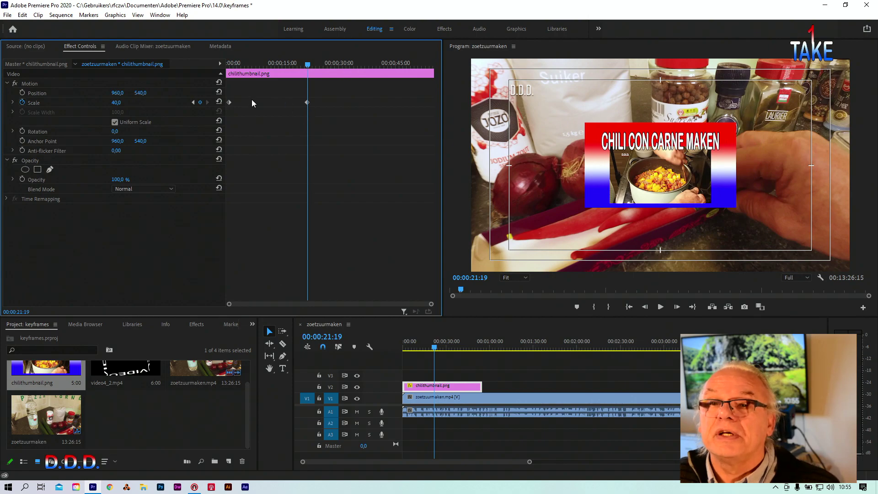
mouse_move(307, 66)
mouse_down()
mouse_move(271, 87)
mouse_move(290, 96)
mouse_up()
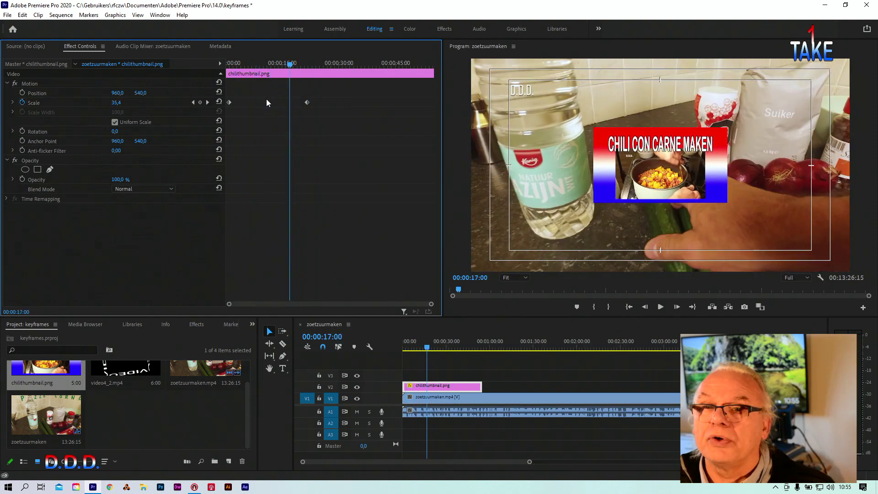
Move the thumbnail to the upper-left of the frame, Position 570.4, 333.7
click(88, 85)
drag(634, 170, 557, 130)
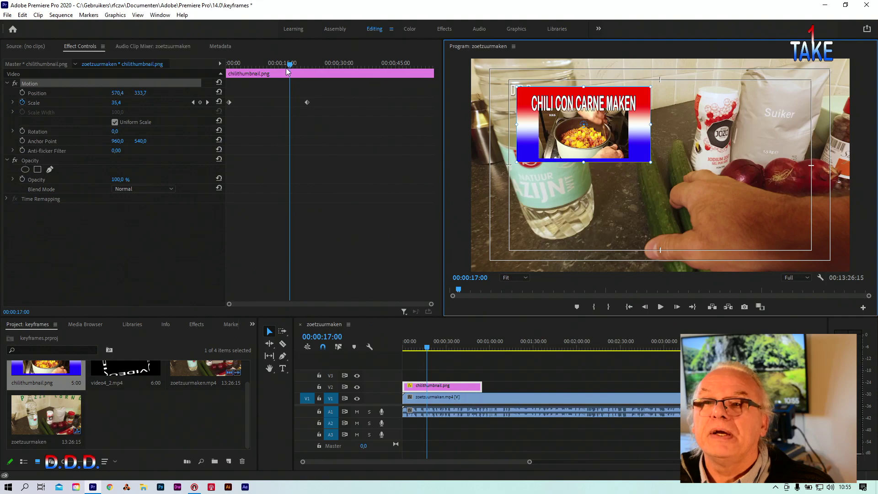
mouse_move(289, 63)
mouse_down()
mouse_move(263, 64)
mouse_move(308, 71)
mouse_up()
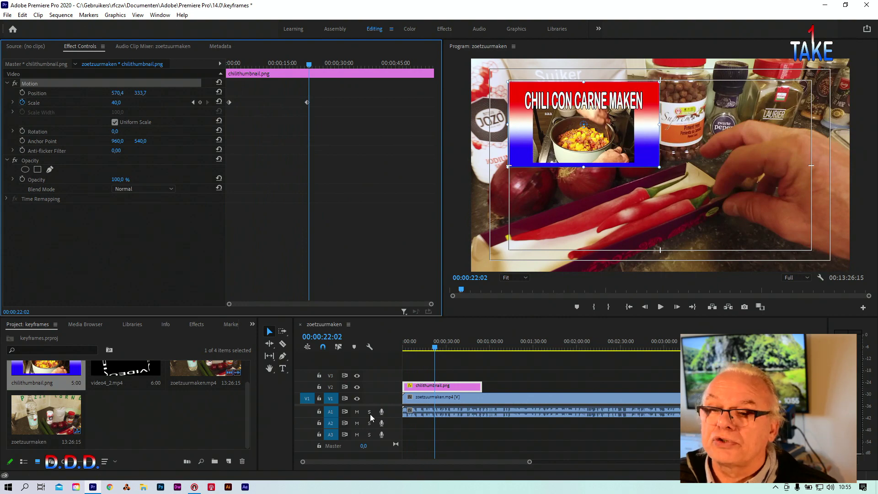
Mute audio track A1 and add a Position keyframe at the animation's start
click(357, 412)
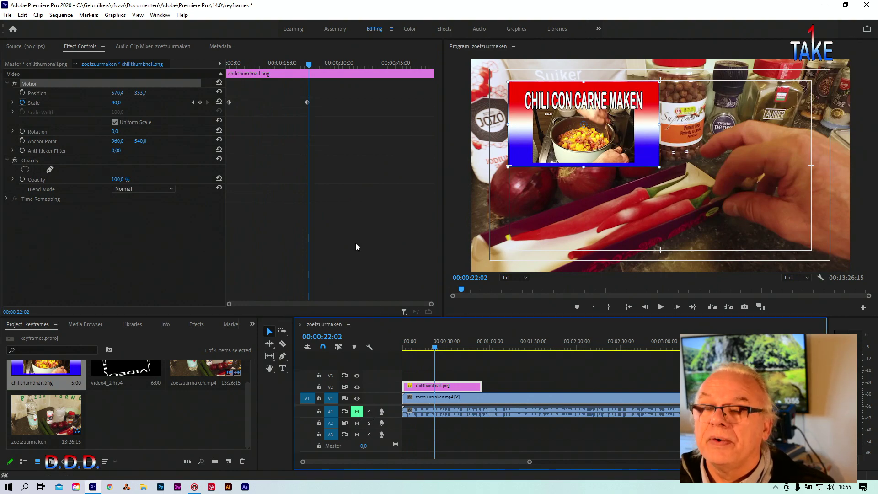
mouse_move(309, 64)
mouse_down()
mouse_move(283, 78)
mouse_move(300, 75)
mouse_move(232, 72)
mouse_up()
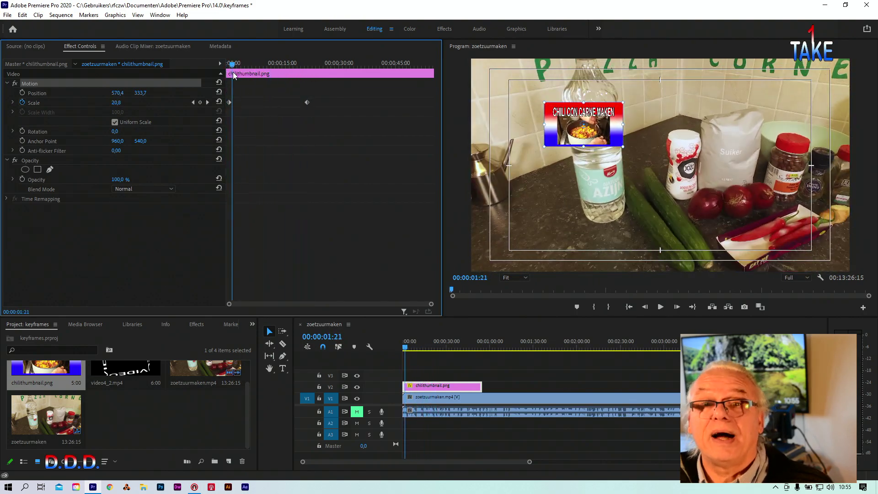
click(23, 94)
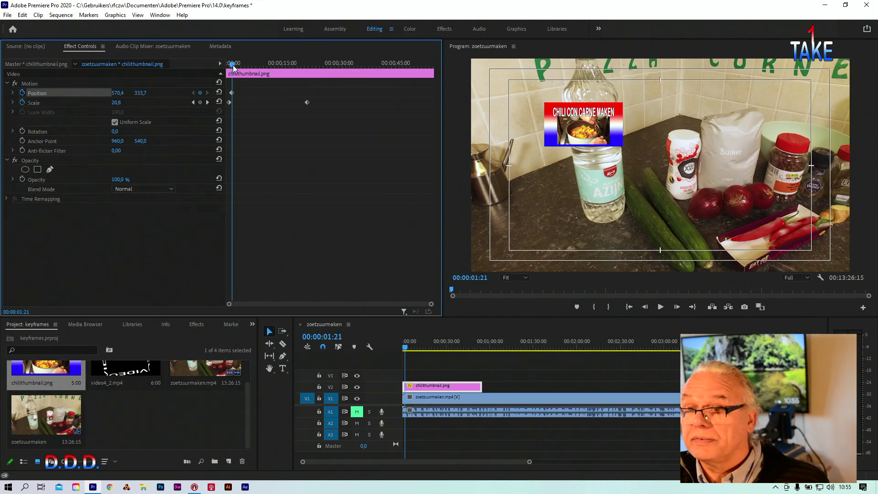
At the end of the growth, add a Position keyframe moving the thumbnail lower-right to 1317.9, 727.7
drag(233, 68, 308, 69)
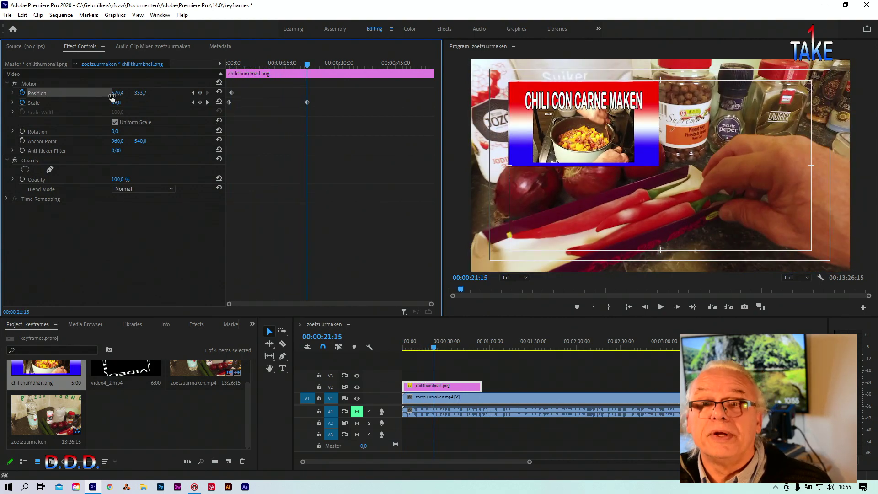
drag(117, 93, 2, 85)
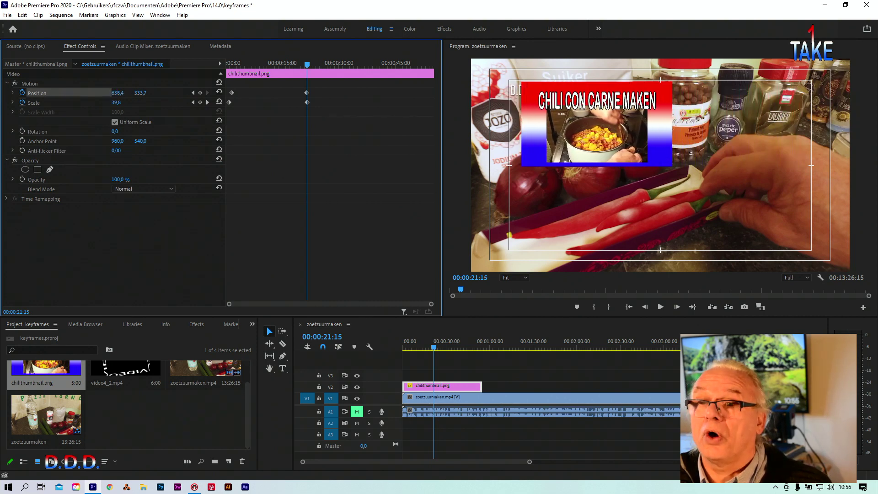
click(30, 83)
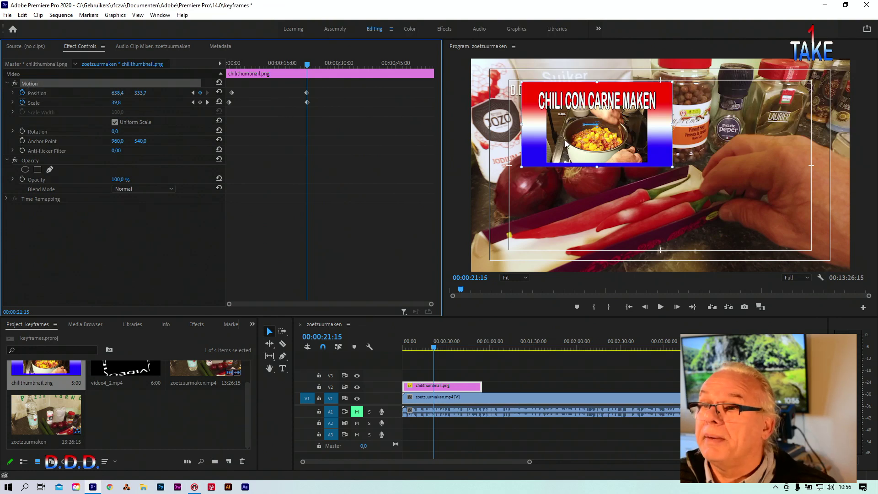
drag(569, 151, 696, 218)
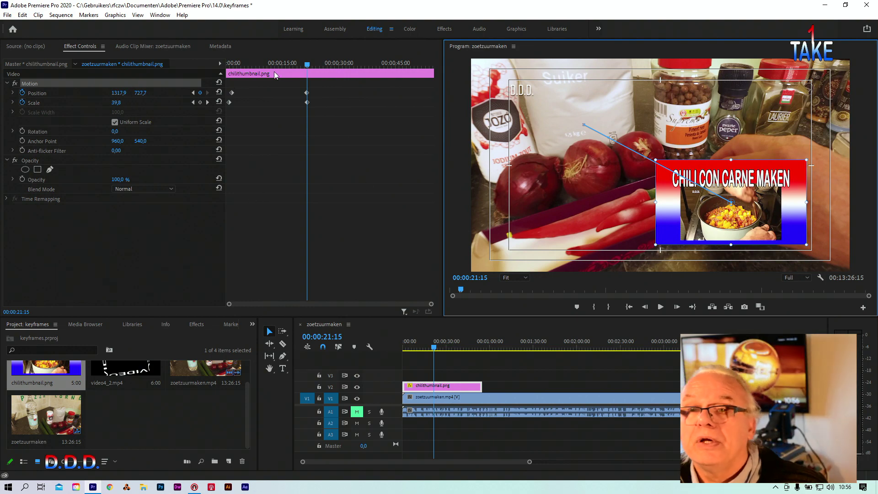
mouse_move(306, 65)
mouse_down()
mouse_move(229, 73)
mouse_move(273, 82)
mouse_up()
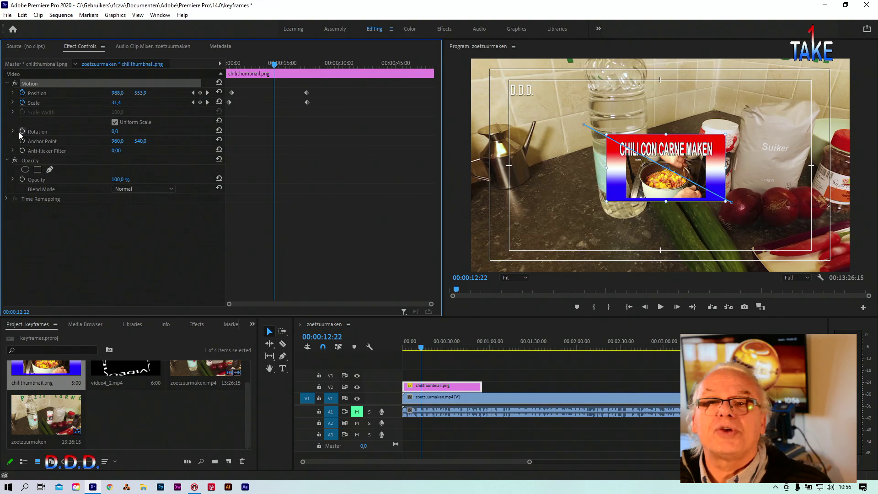
Keyframe Rotation from the clip start to 360° (one full turn) at about 21 s
drag(274, 65, 228, 65)
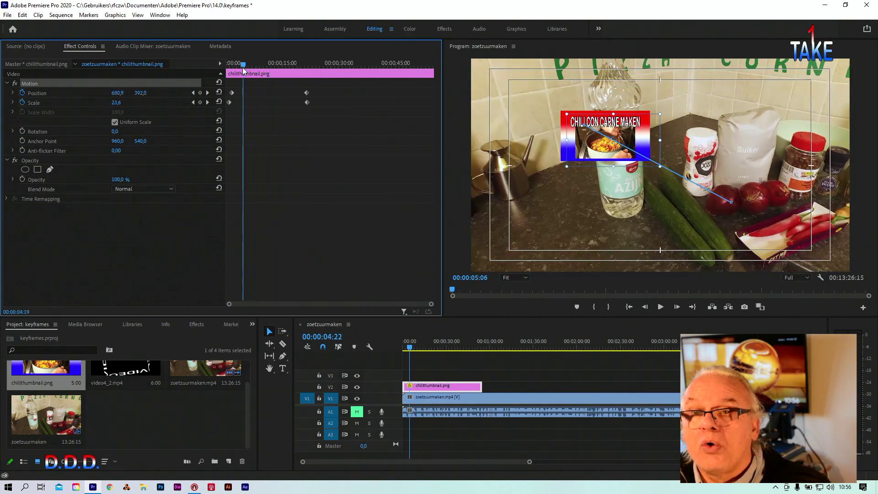
click(23, 131)
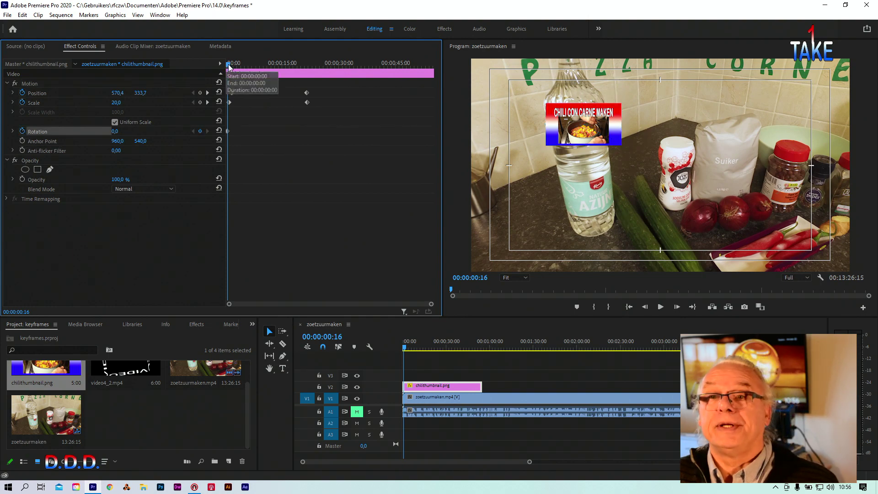
mouse_move(228, 64)
mouse_down()
mouse_move(306, 64)
mouse_move(308, 73)
mouse_up()
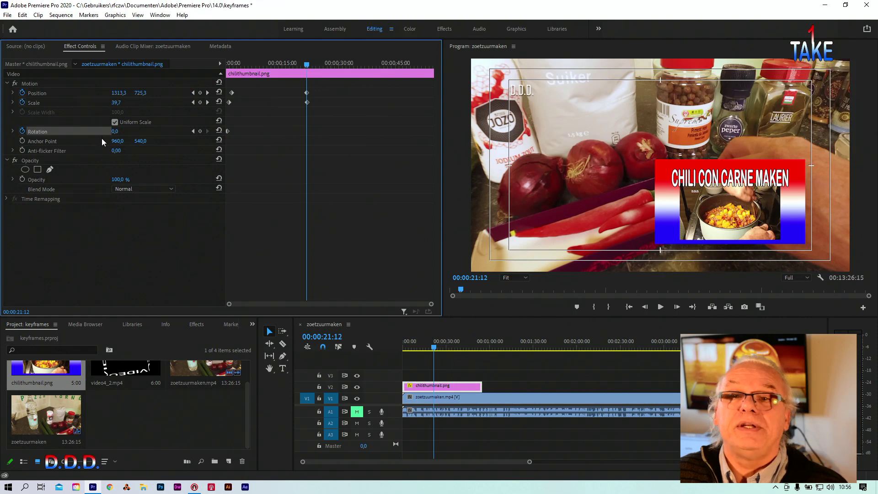
click(115, 131)
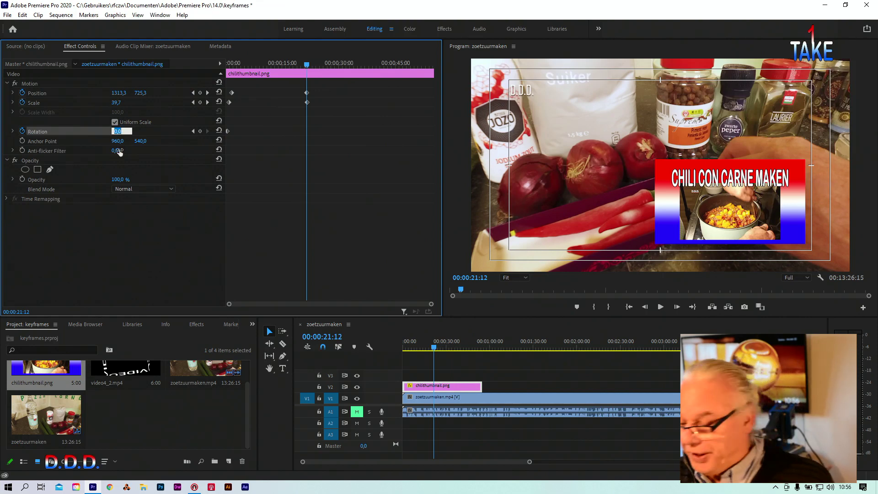
text(360)
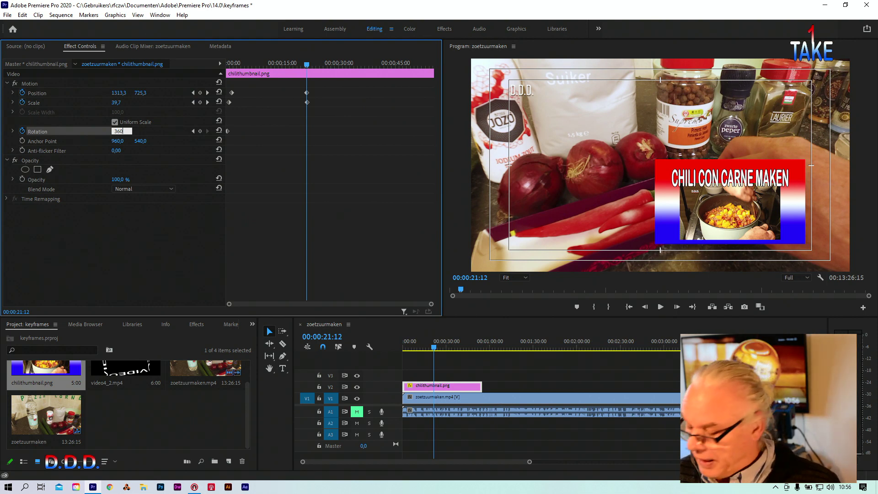
key(Return)
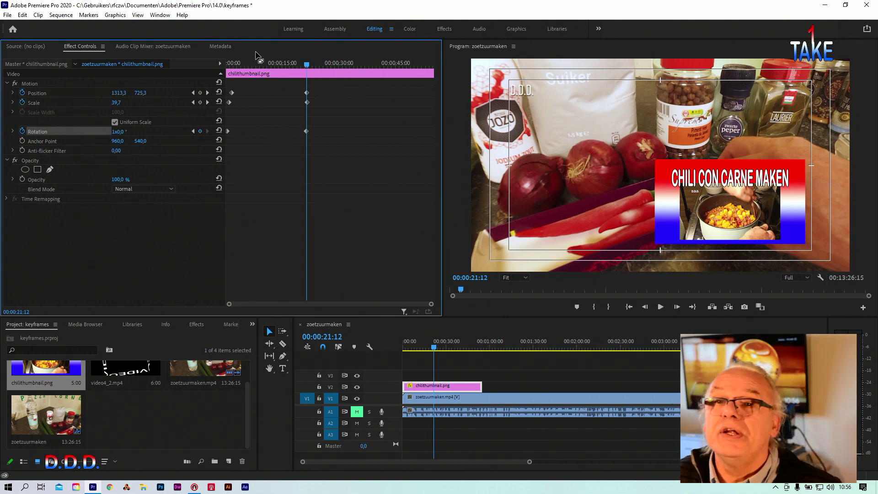
drag(306, 65, 189, 64)
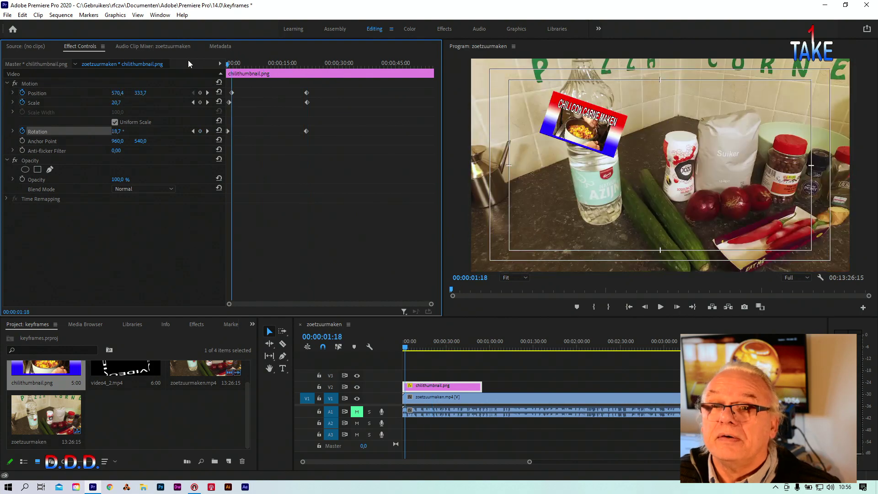
key(Home)
key(space)
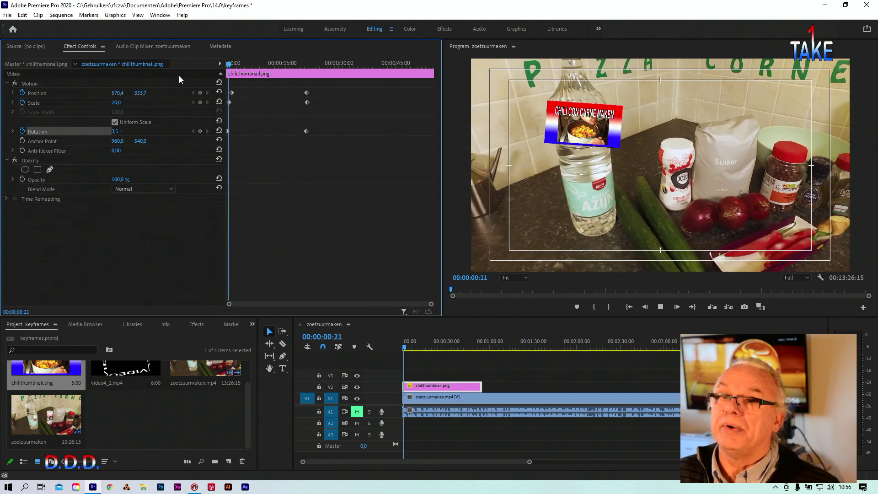